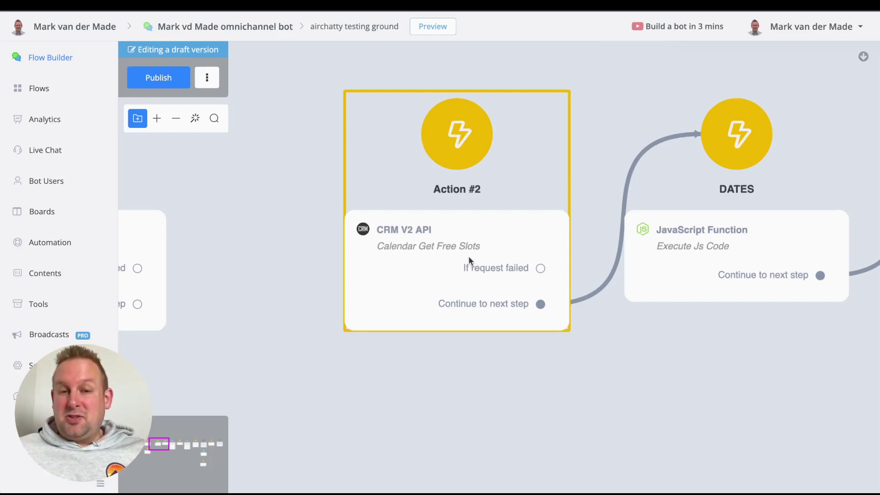
Inspect Action #2's Calendar Get Free Slots request settings in the CRM V2 API dialog, then close them.
left_click(469, 256)
left_click(717, 167)
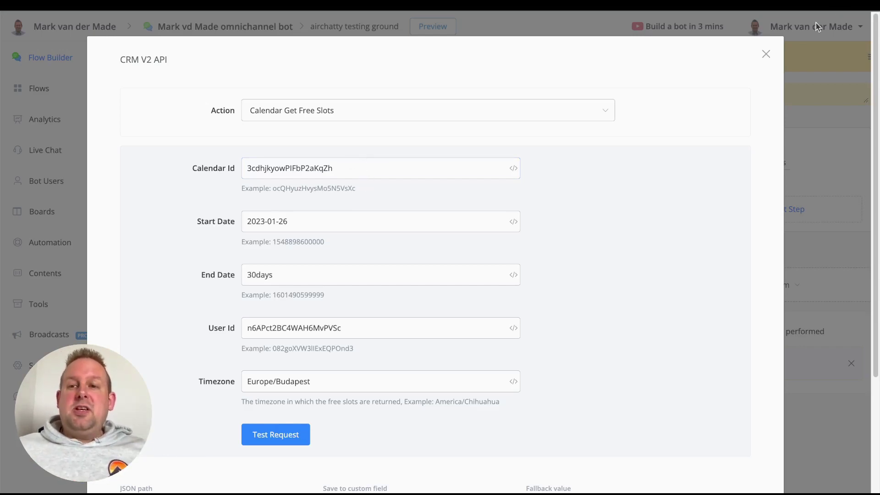
left_click(765, 54)
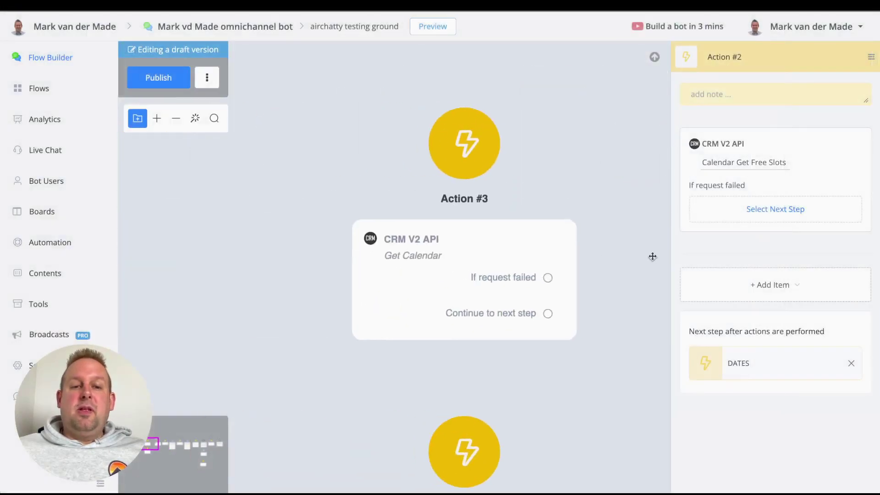
Switch Action #3's CRM V2 API request to Get Calendars.
left_click(427, 216)
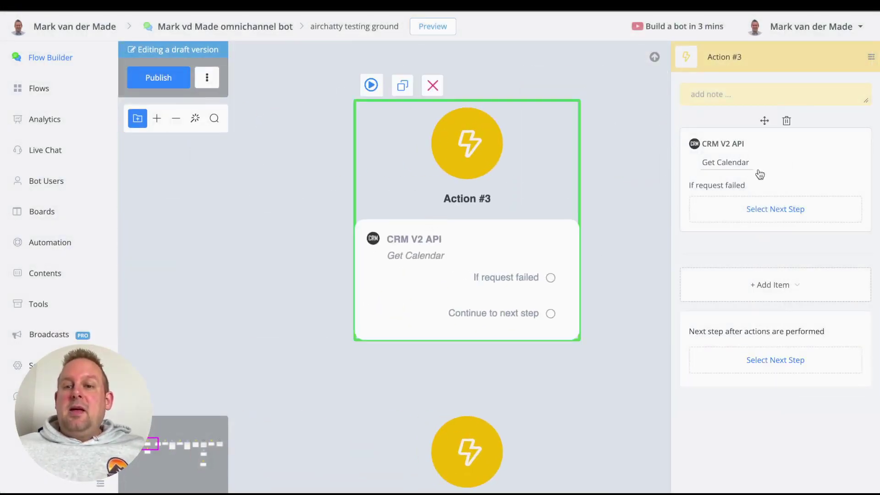
left_click(730, 167)
left_click(337, 119)
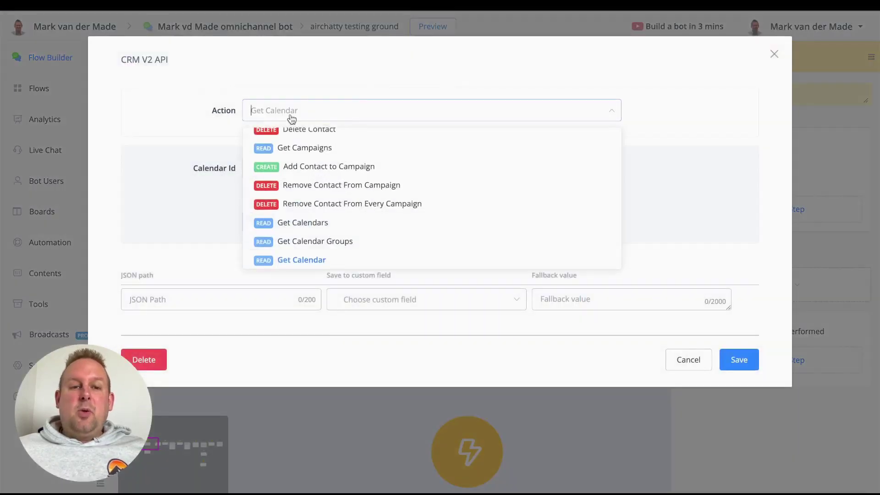
left_click(321, 222)
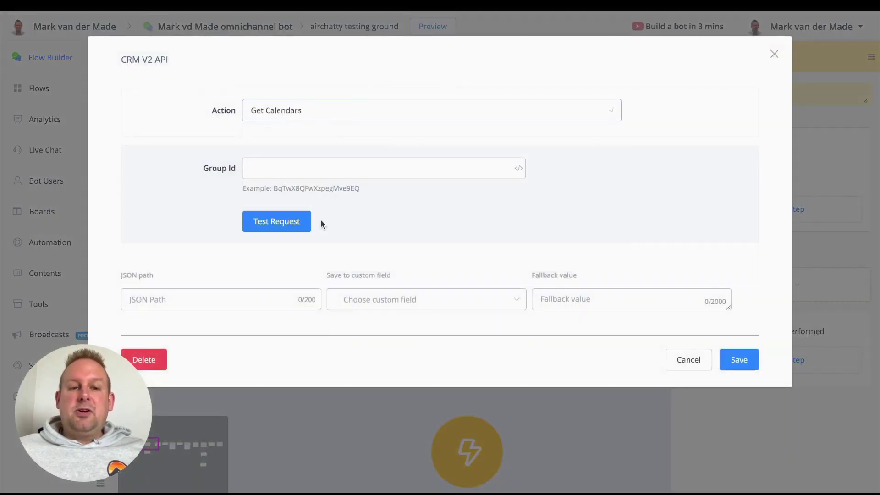
Test the Get Calendars request, copy the calendar id from Sample data, and cancel unsaved.
left_click(267, 223)
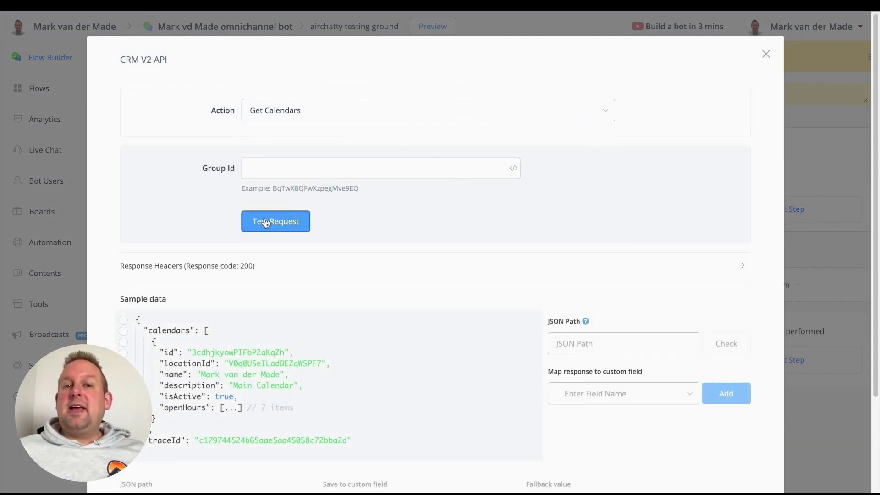
scroll(155, 323, "down", 1)
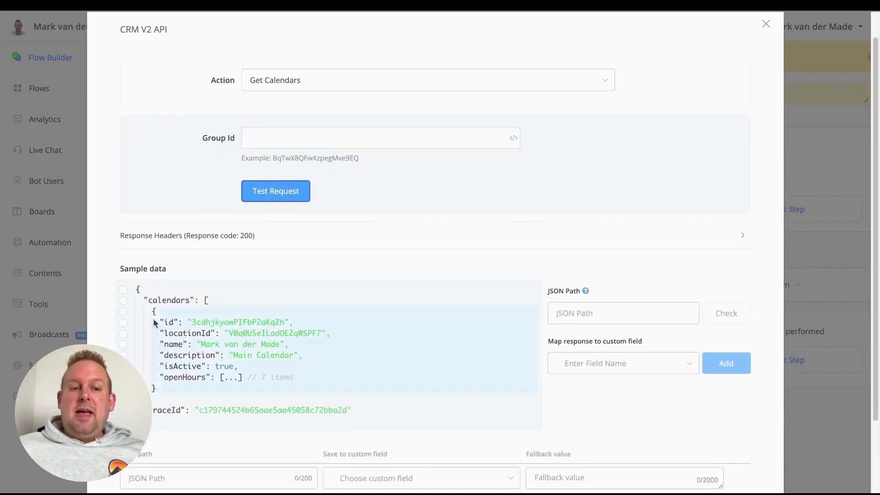
scroll(174, 258, "down", 3)
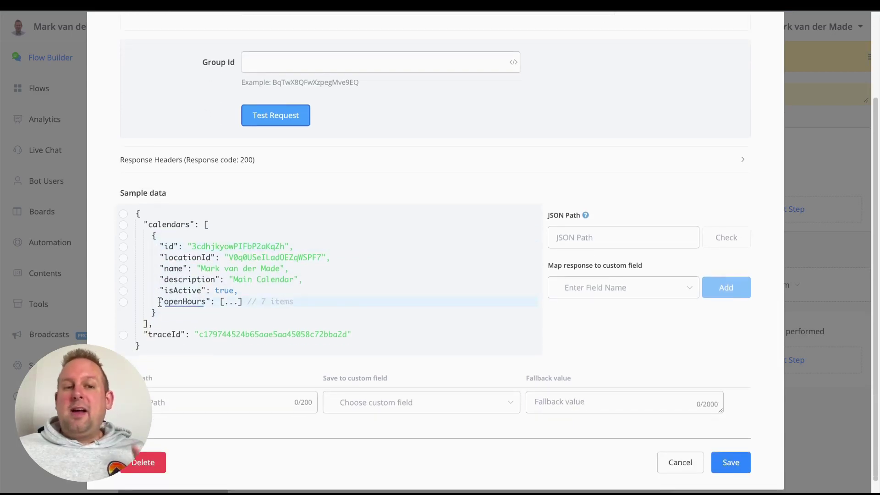
left_click(124, 247)
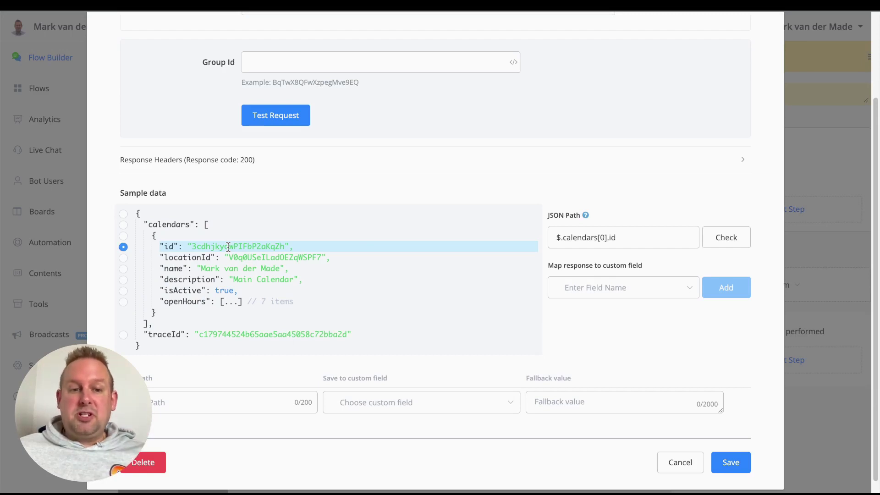
double_click(228, 246)
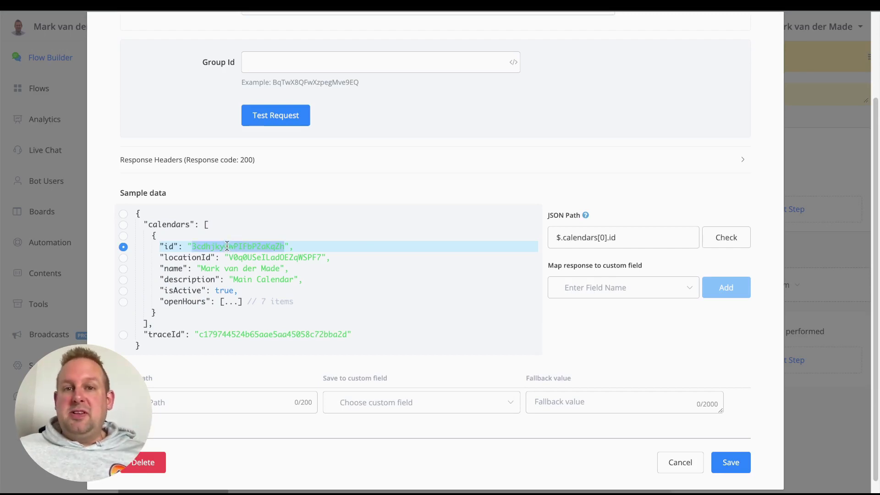
left_click(676, 462)
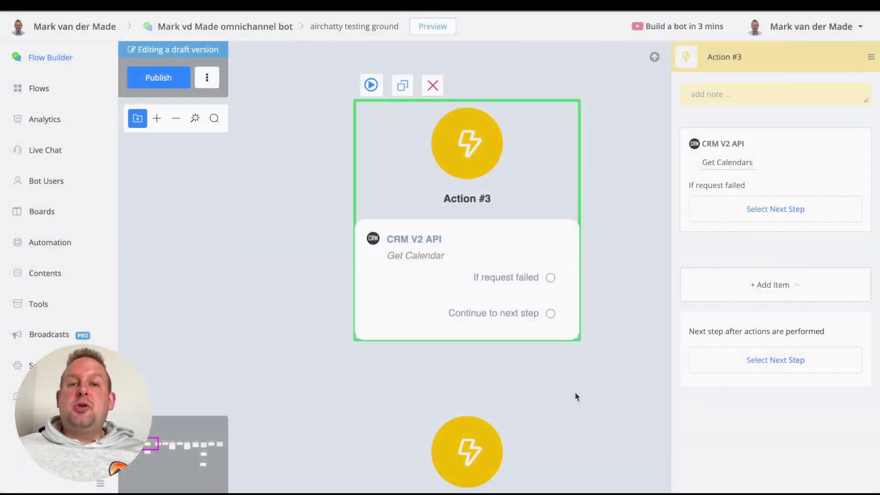
Switch Action #8's Search Contacts request to Get Users.
left_click_drag(573, 389, 475, 265)
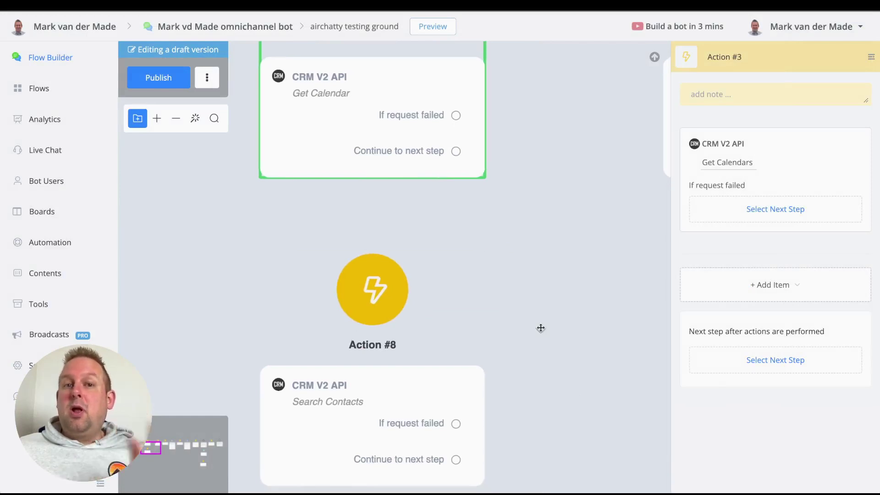
left_click_drag(540, 328, 517, 268)
left_click_drag(502, 388, 497, 308)
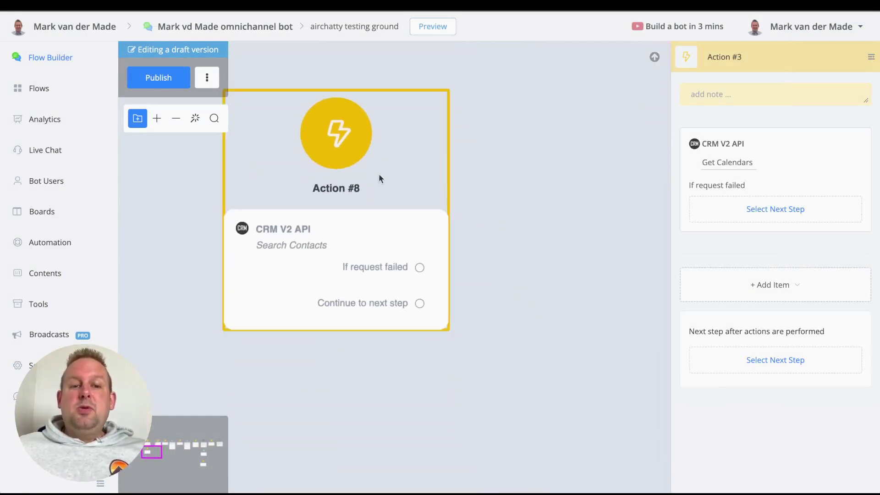
left_click(326, 212)
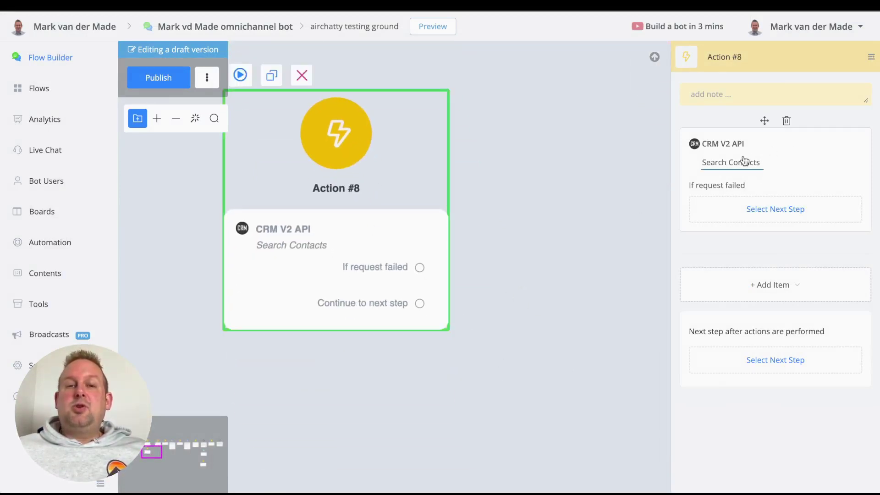
left_click(745, 161)
left_click(415, 118)
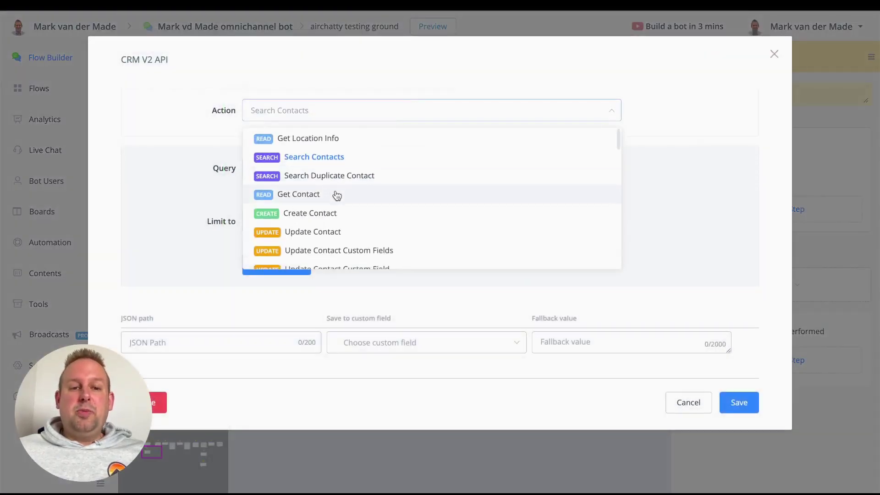
scroll(336, 195, "down", 10)
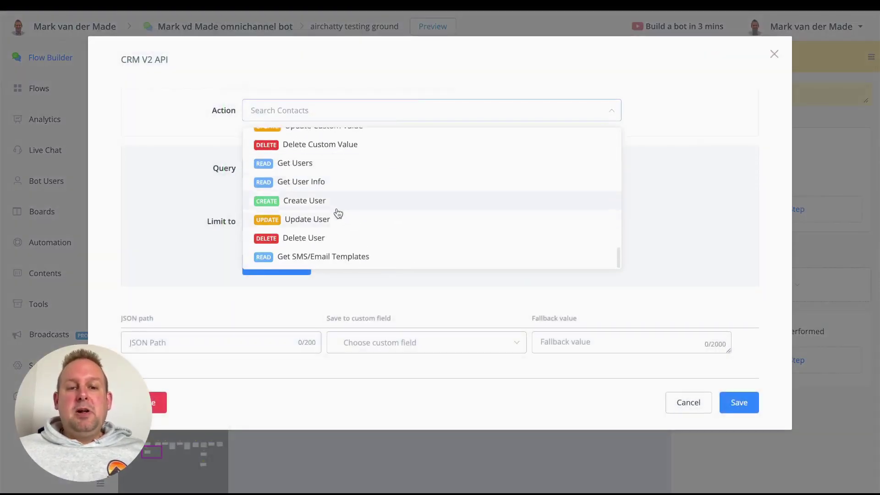
left_click(338, 164)
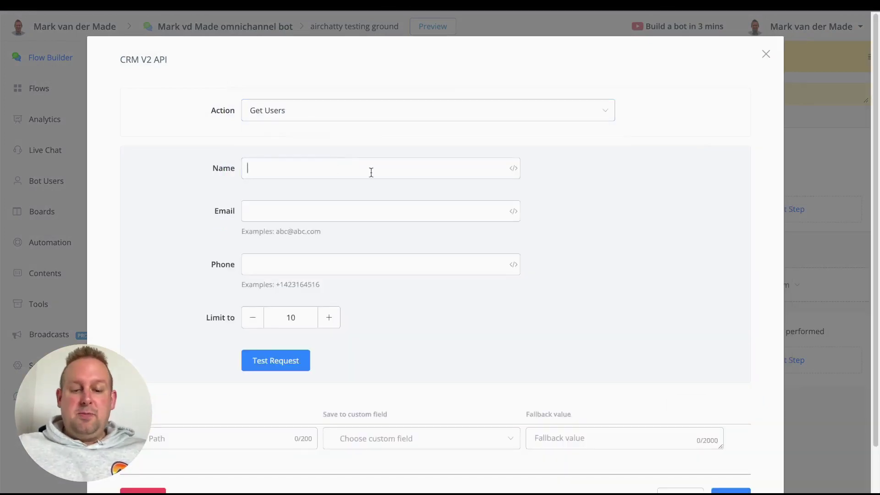
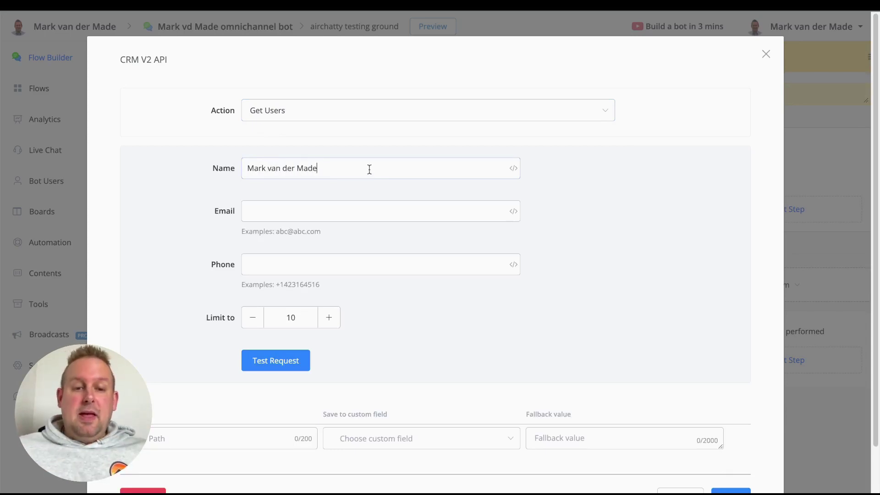
Enter the user's name, test the request to reveal their user id, and cancel unsaved.
left_click(294, 358)
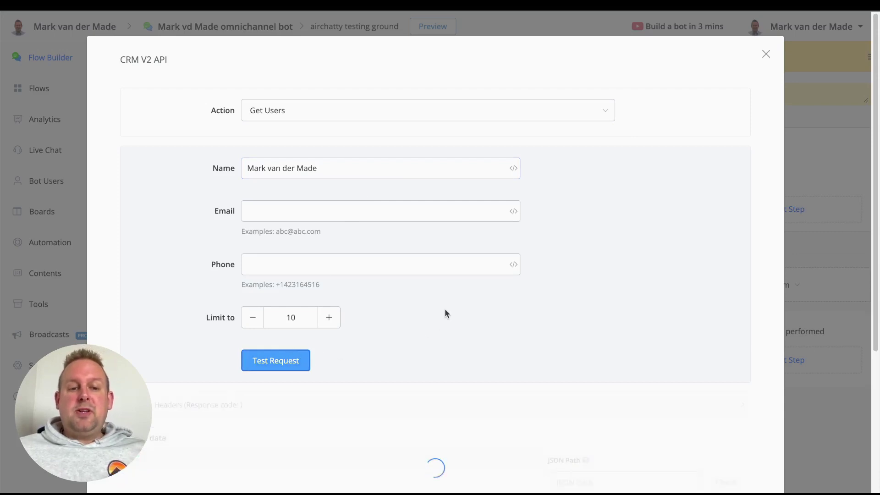
scroll(444, 309, "down", 5)
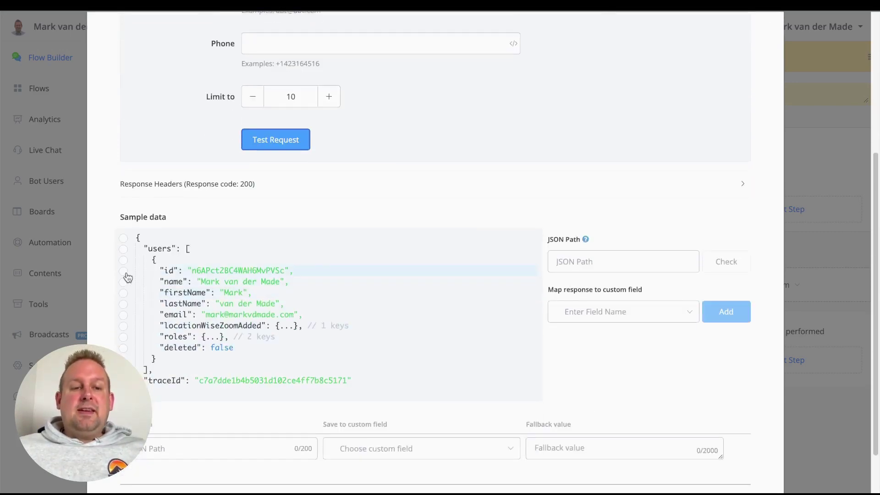
left_click(124, 271)
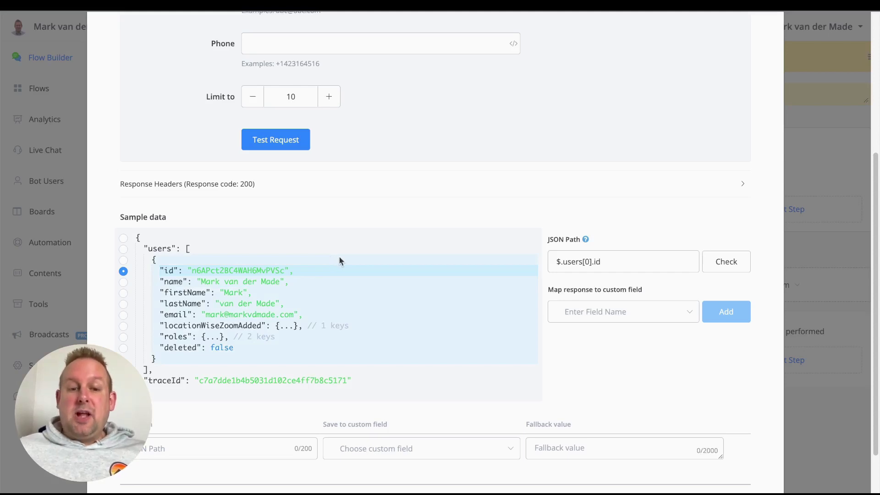
scroll(339, 256, "down", 1)
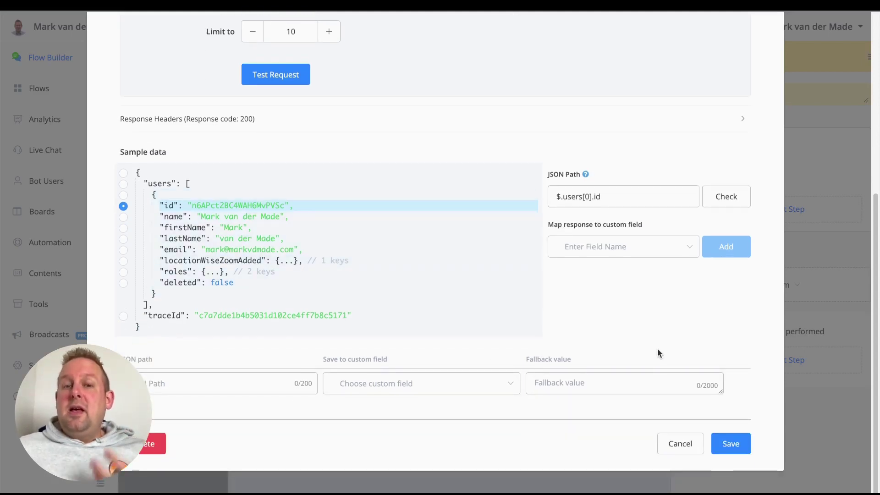
left_click(670, 446)
left_click_drag(535, 200, 289, 466)
scroll(421, 306, "down", 3)
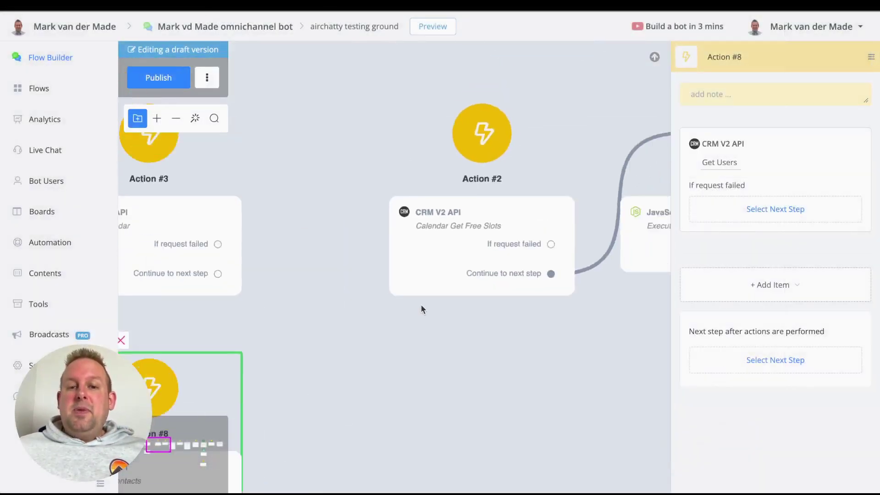
Check the Calendar Id and User Id values in Action #2's Calendar Get Free Slots request.
left_click(502, 243)
left_click(747, 163)
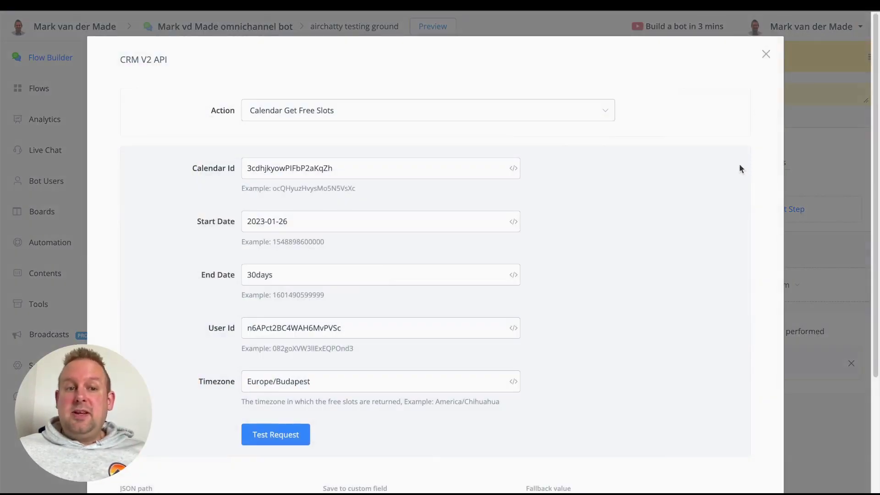
left_click(341, 167)
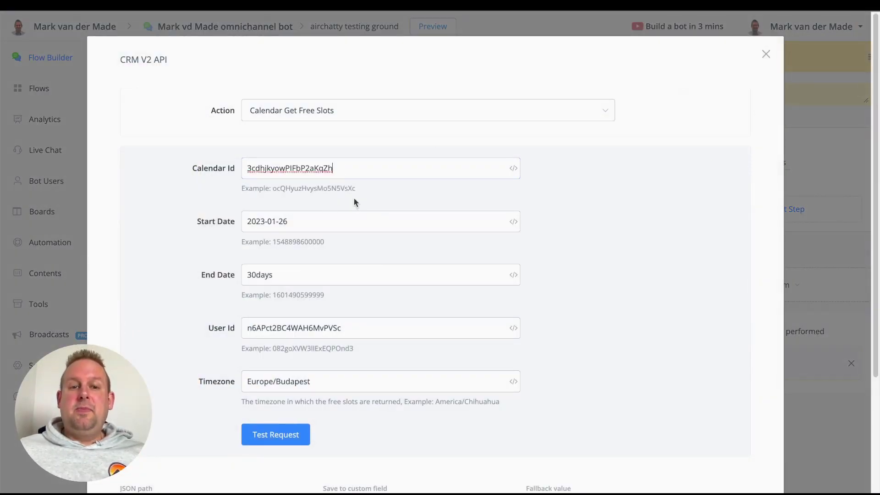
double_click(361, 172)
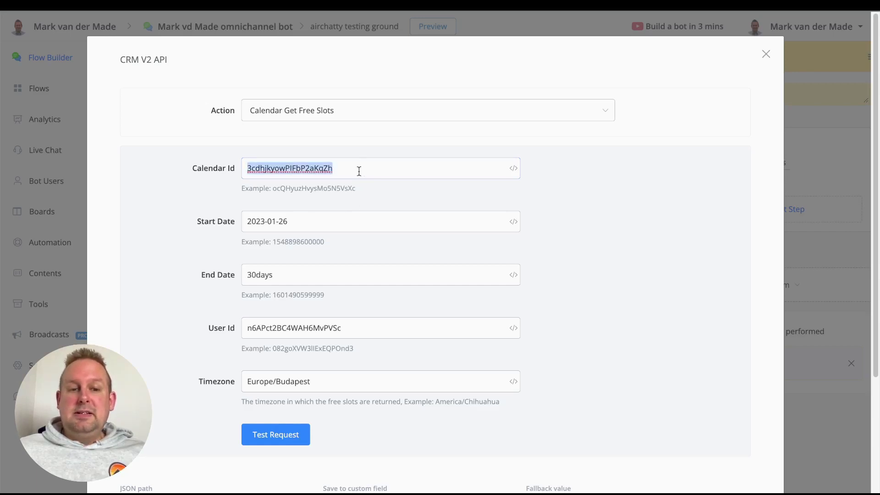
left_click(408, 324)
double_click(409, 324)
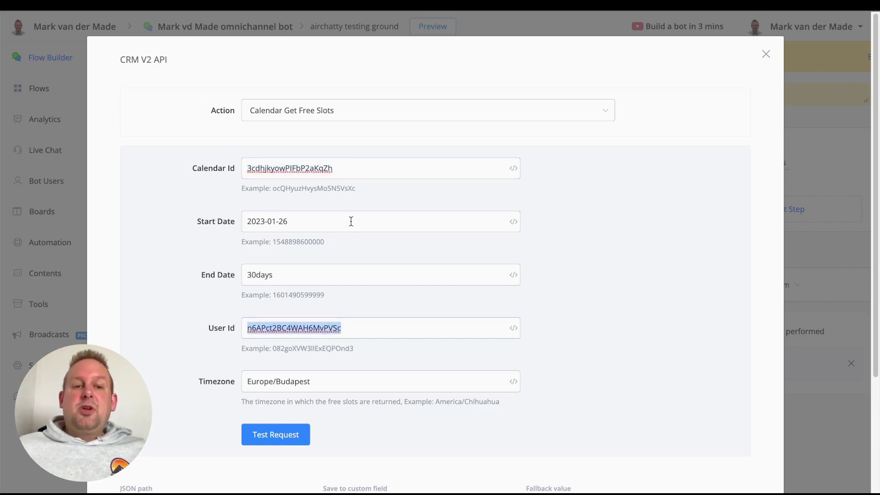
Replace the fixed Start Date with the {{today}} variable.
left_click(352, 221)
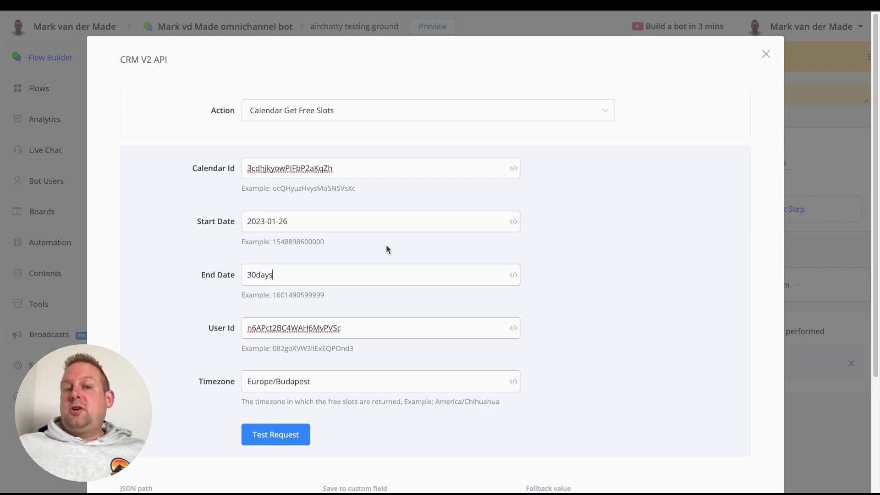
triple_click(379, 219)
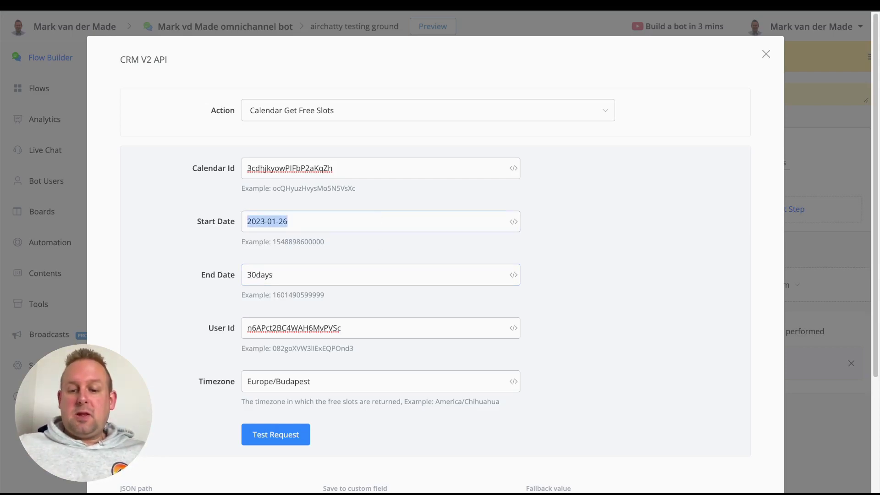
key("BackSpace")
type("{{")
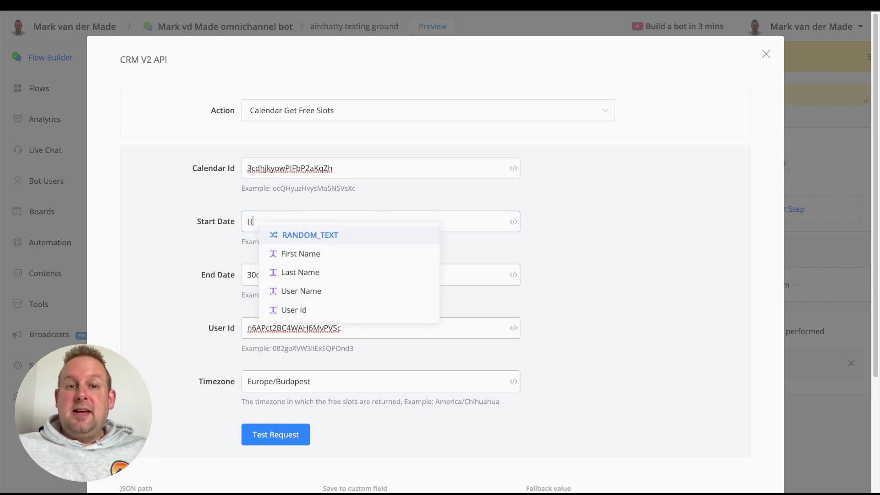
type("no")
key("BackSpace")
key("BackSpace")
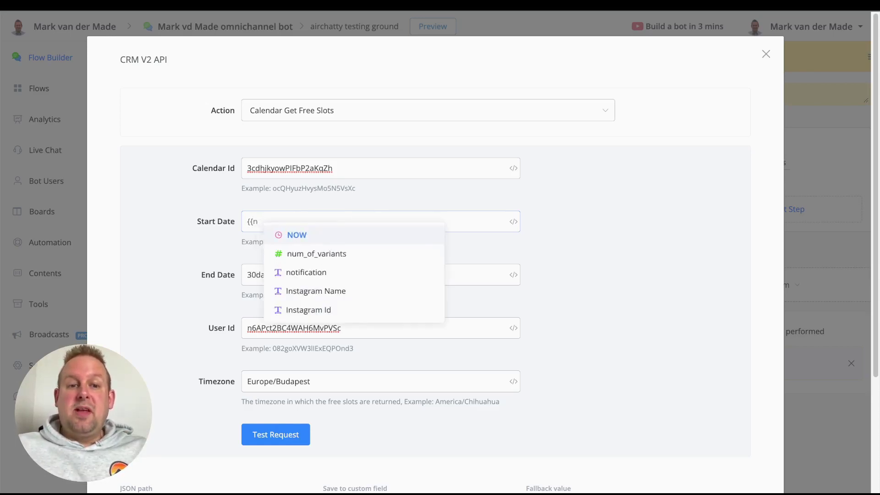
type("today")
key("Return")
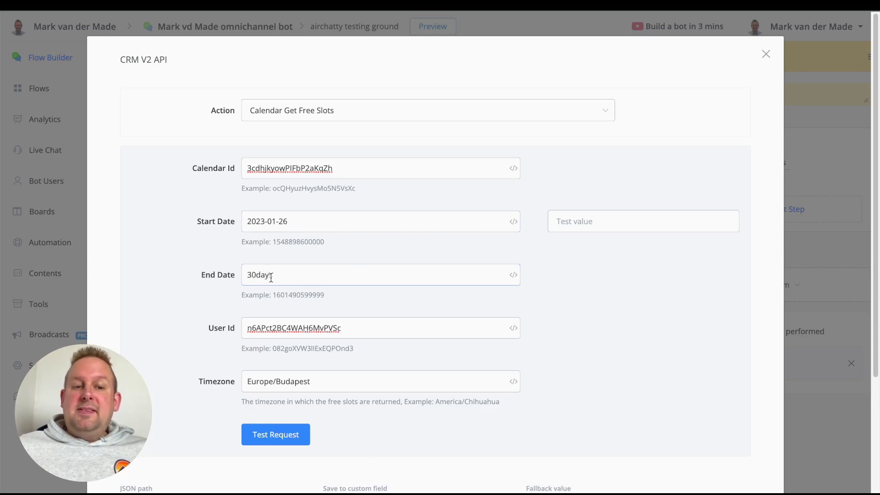
Change the End Date from 30days to 10days.
double_click(272, 275)
double_click(267, 222)
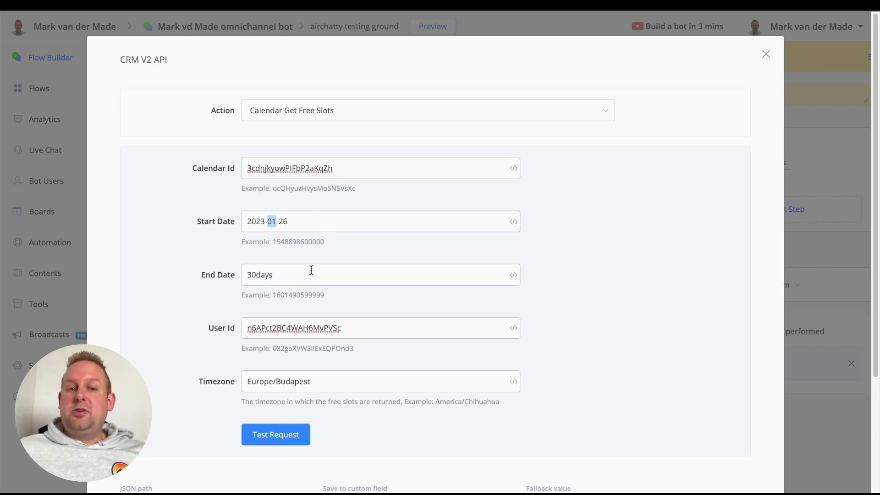
left_click(314, 229)
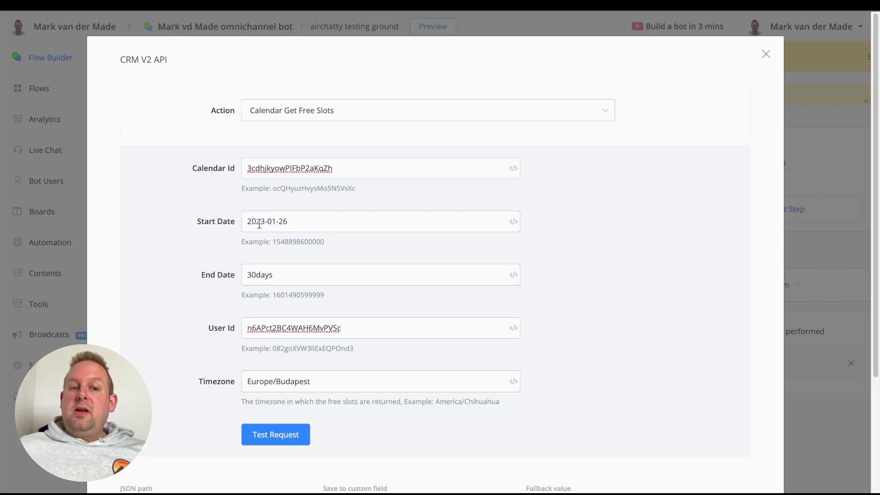
double_click(295, 278)
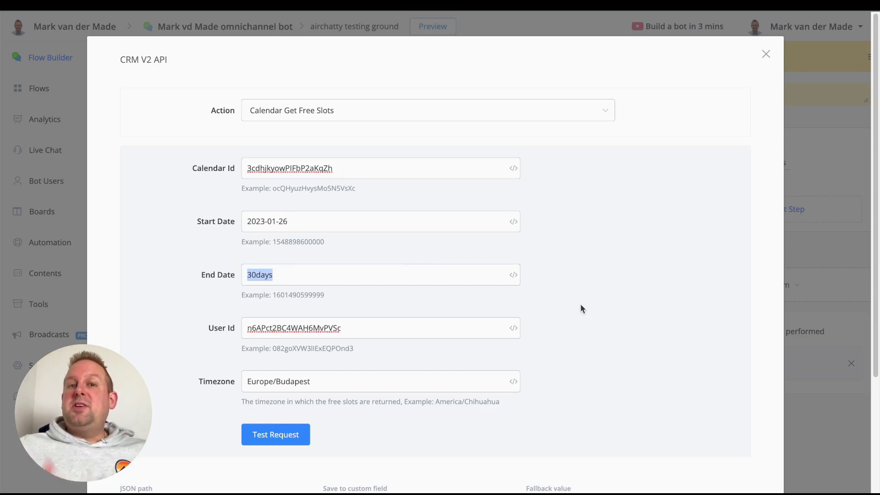
key("BackSpace")
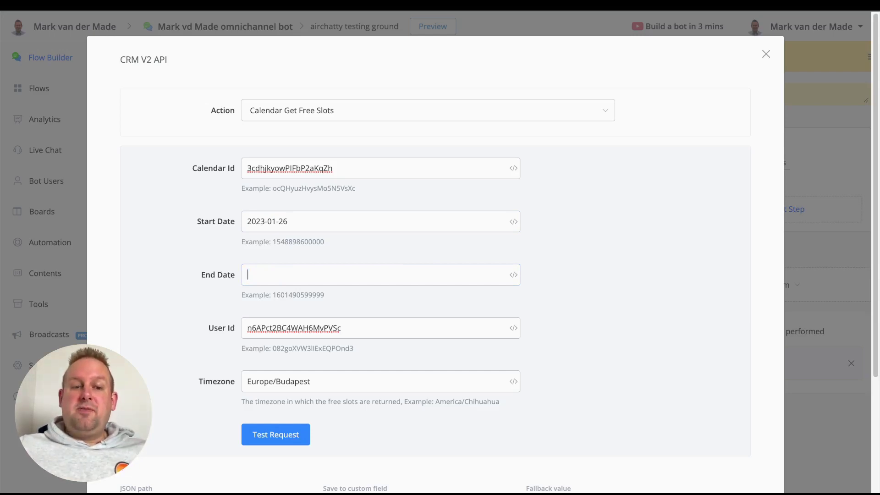
type("10days")
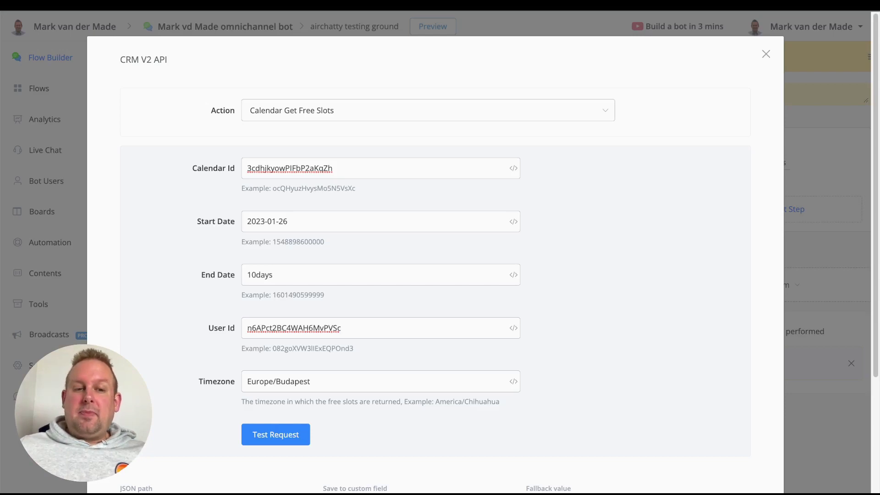
scroll(577, 309, "down", 4)
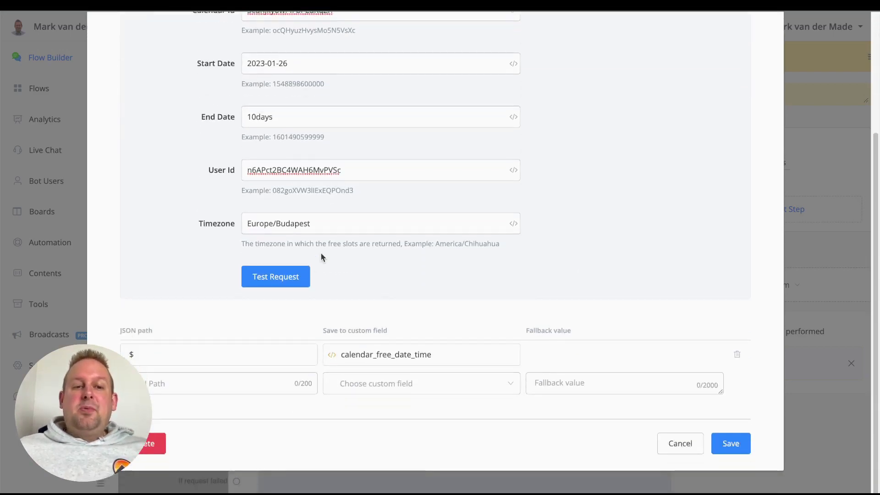
Re-enter Europe/Budapest as the Timezone value.
triple_click(298, 223)
key("ctrl+c")
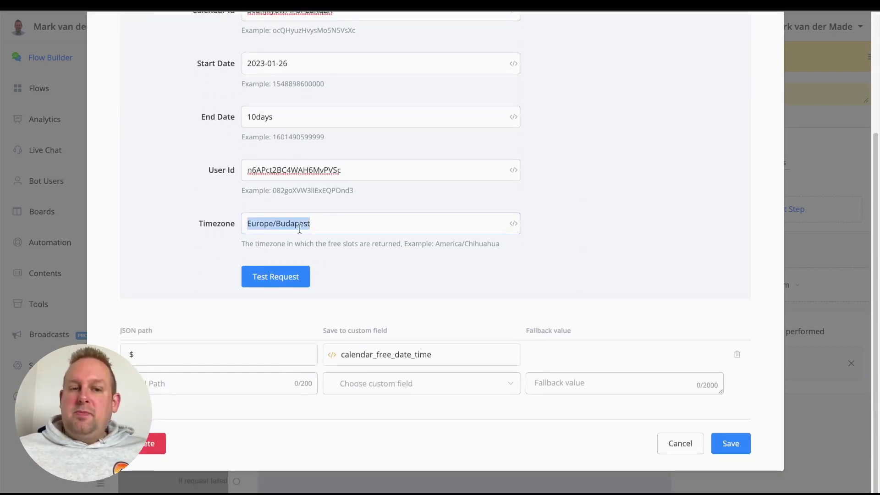
key("BackSpace")
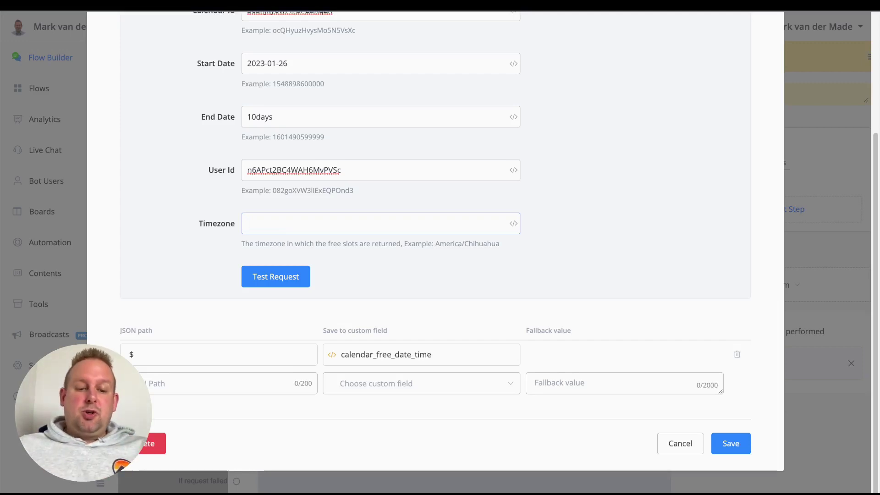
key("ctrl+v")
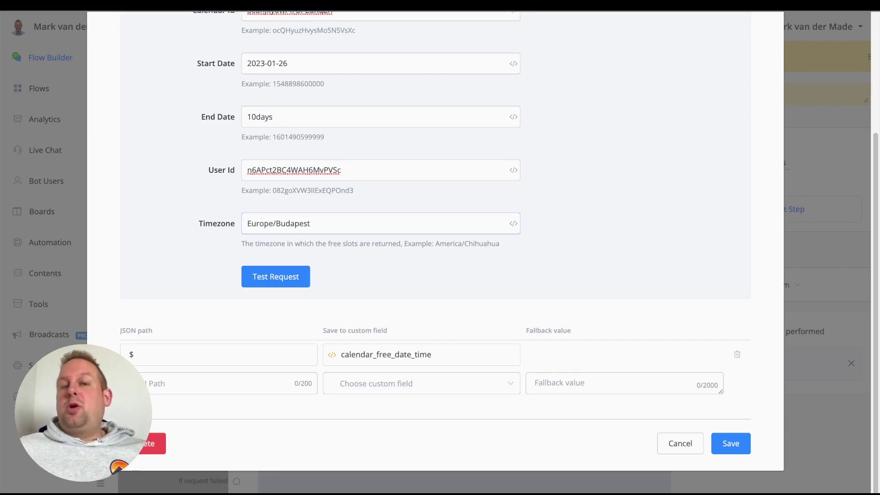
Test the free-slots request and review the returned half-hour slots through 2023-02-05.
left_click(274, 285)
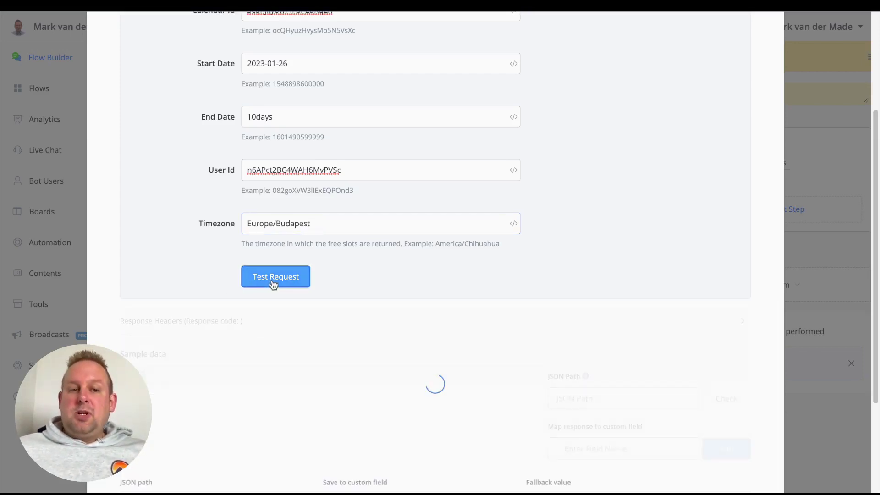
scroll(230, 278, "down", 2)
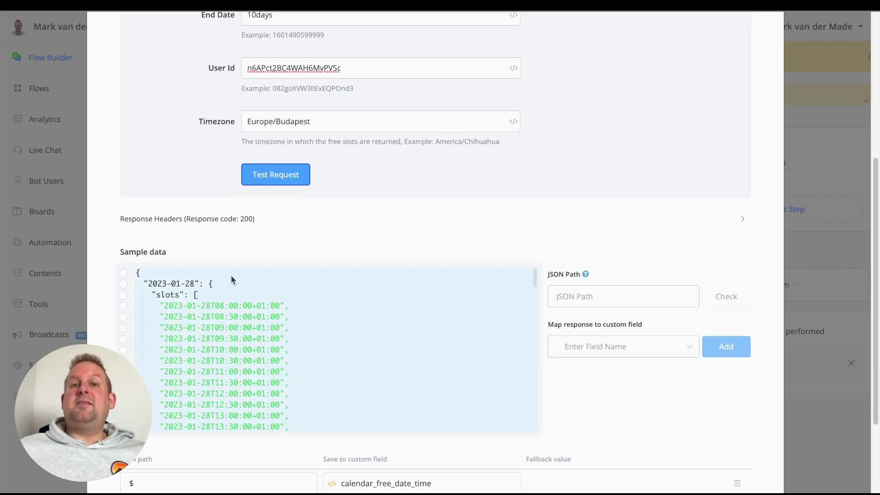
scroll(346, 320, "down", 4)
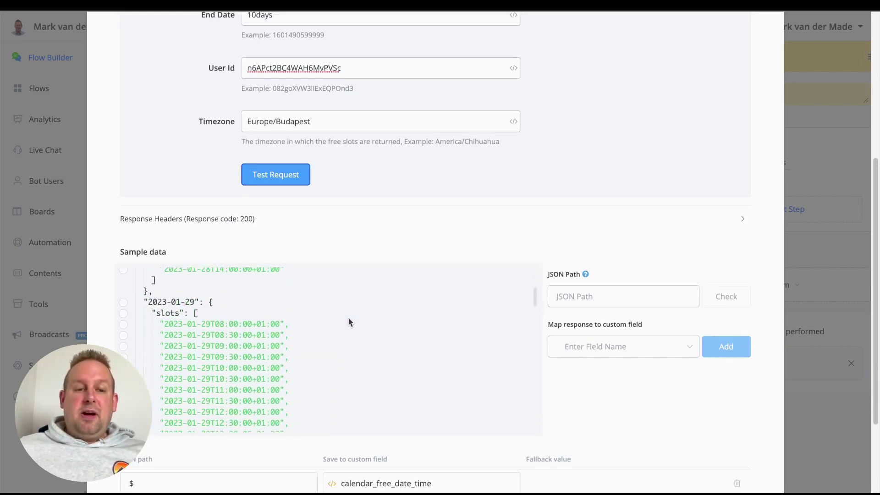
scroll(348, 318, "down", 8)
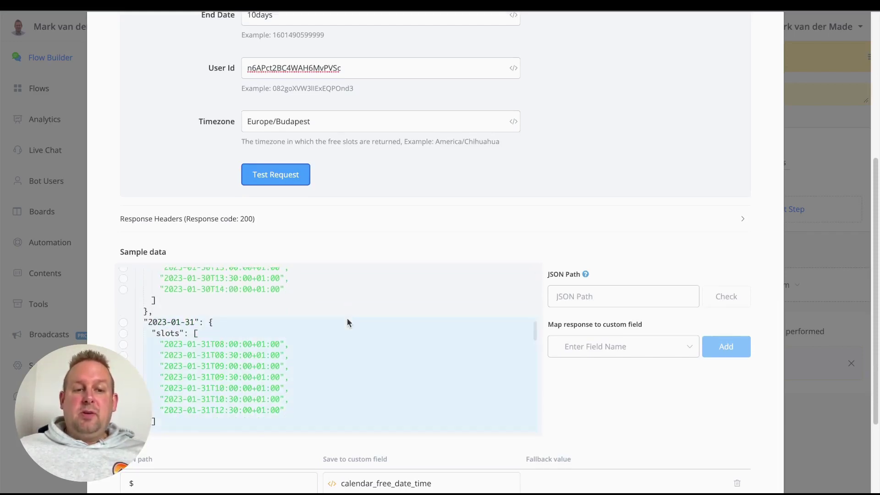
scroll(347, 319, "down", 10)
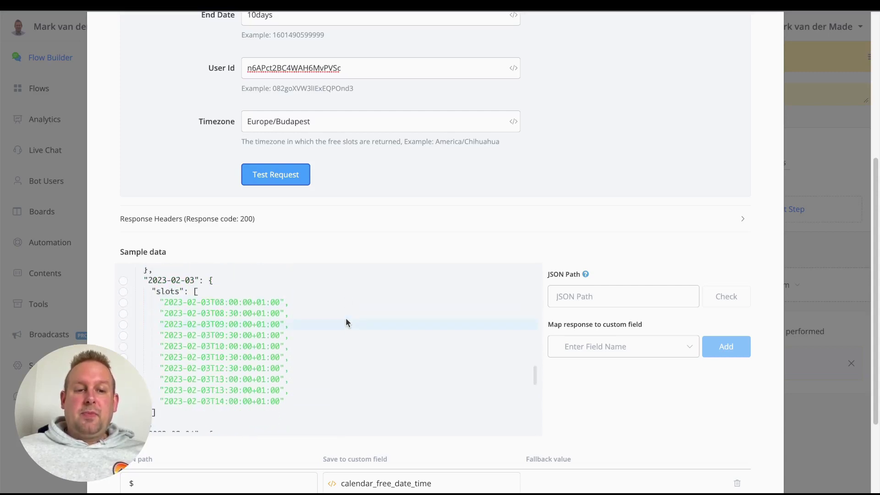
scroll(346, 323, "down", 8)
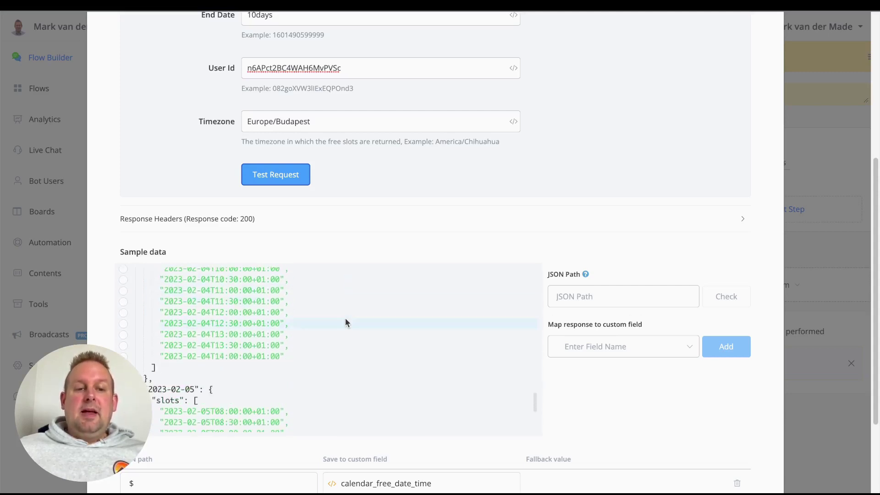
scroll(345, 317, "down", 6)
scroll(344, 316, "up", 6)
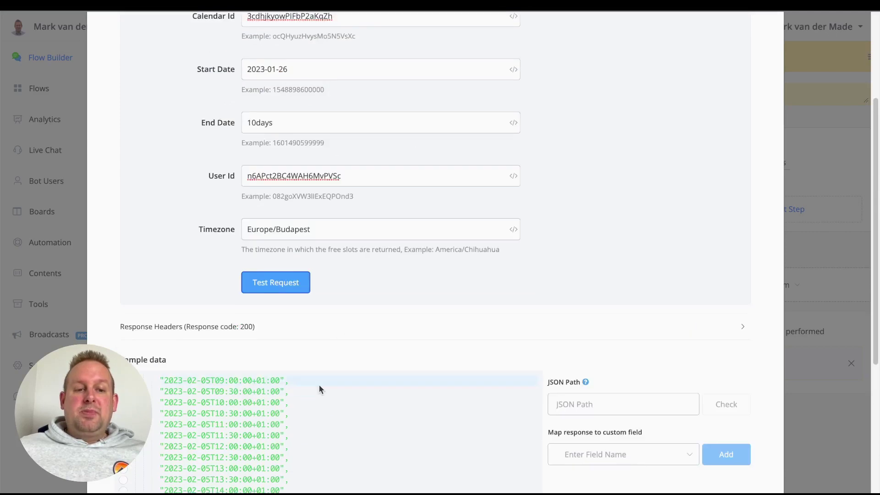
scroll(322, 407, "up", 3)
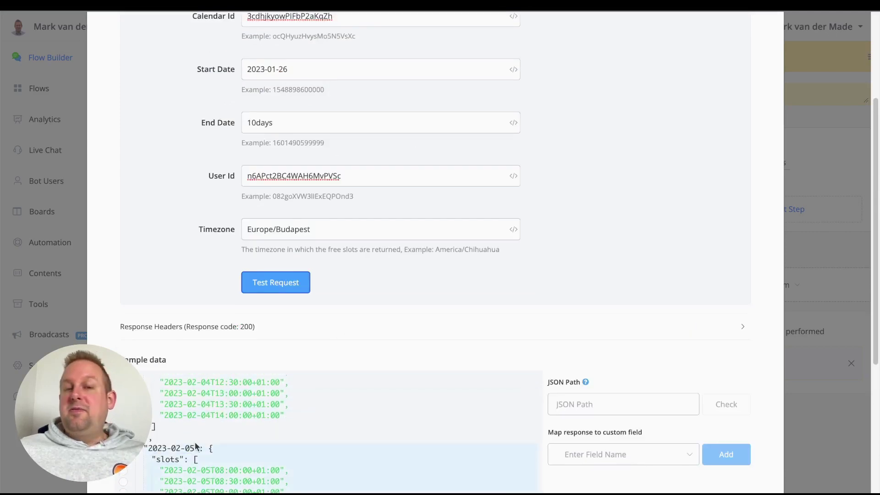
scroll(381, 302, "up", 2)
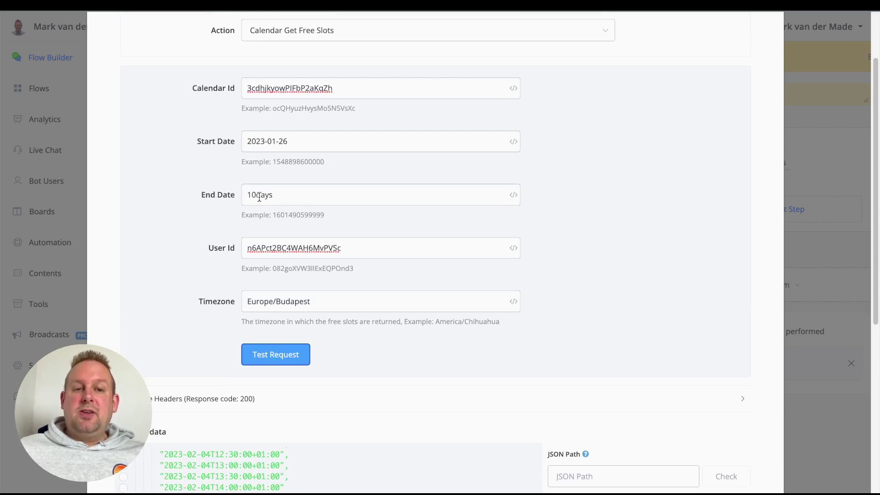
Set End Date to 3days, retest, and review the returned slots.
left_click_drag(257, 199, 247, 198)
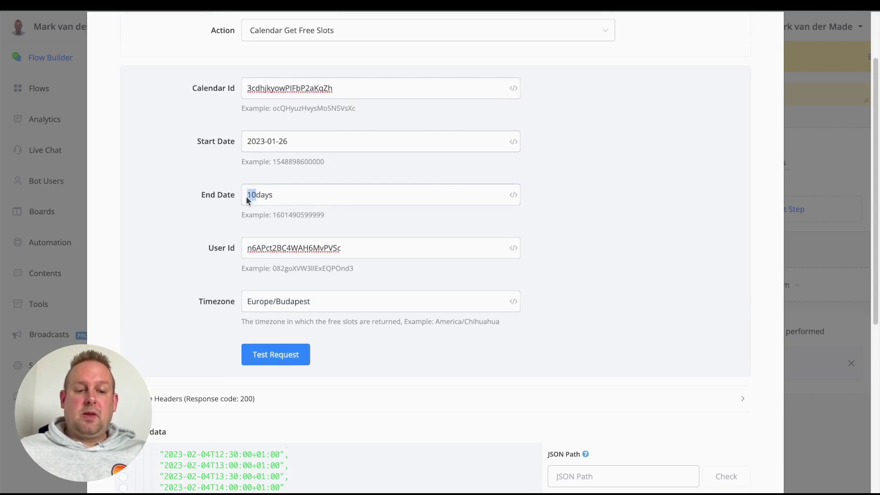
type("3")
scroll(344, 261, "down", 1)
left_click(276, 331)
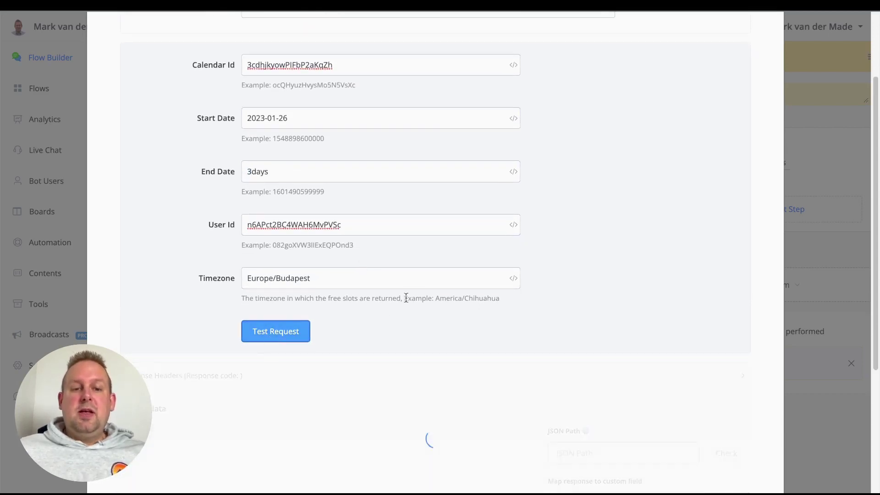
scroll(413, 275, "down", 5)
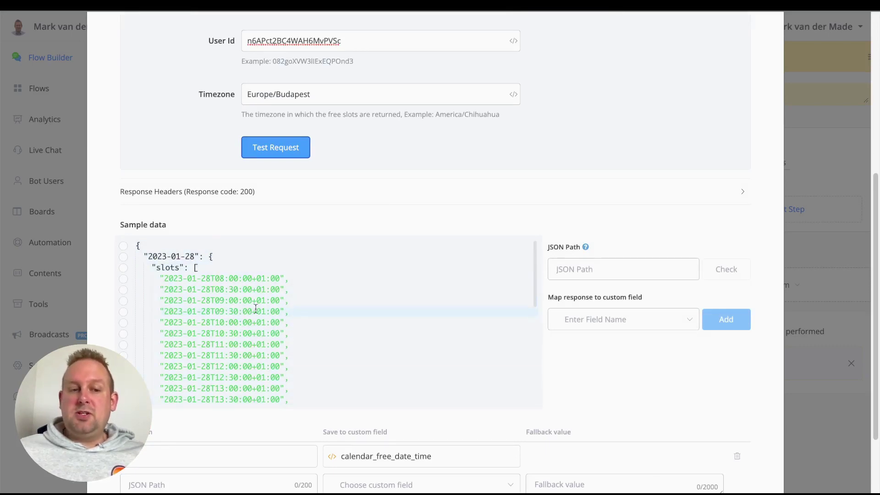
scroll(381, 287, "down", 5)
scroll(380, 286, "down", 1)
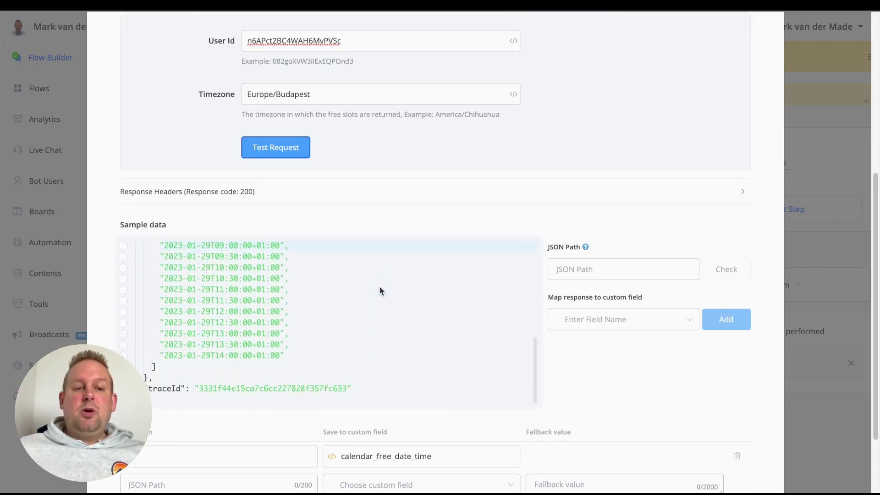
scroll(378, 285, "down", 1)
scroll(378, 289, "up", 5)
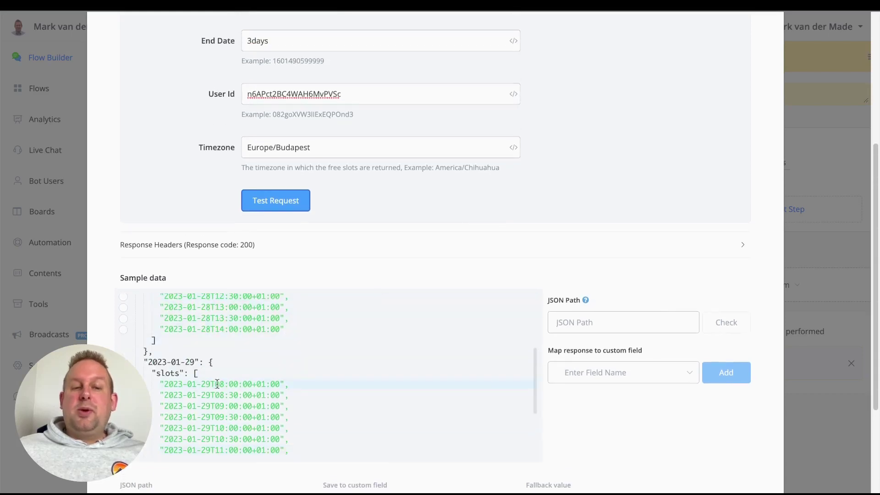
scroll(312, 199, "up", 5)
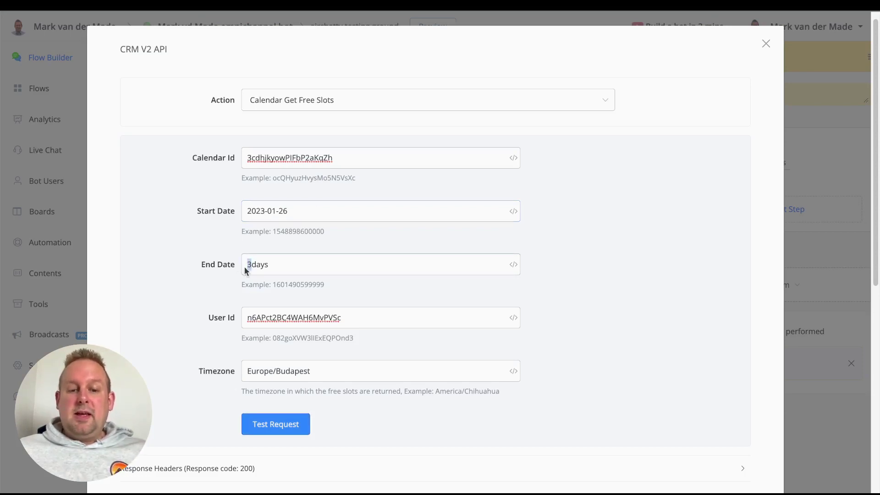
scroll(540, 280, "down", 5)
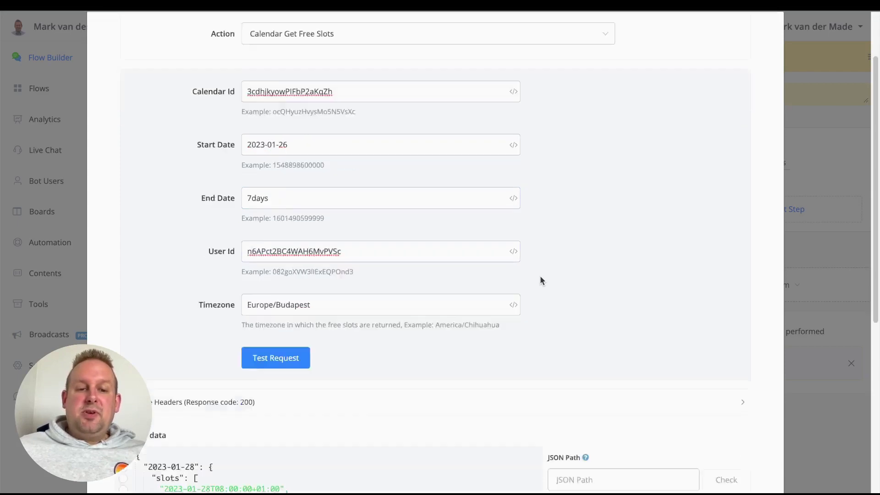
Retest with End Date 7days and review slots from 2023-01-28 through 2023-02-02.
left_click(266, 190)
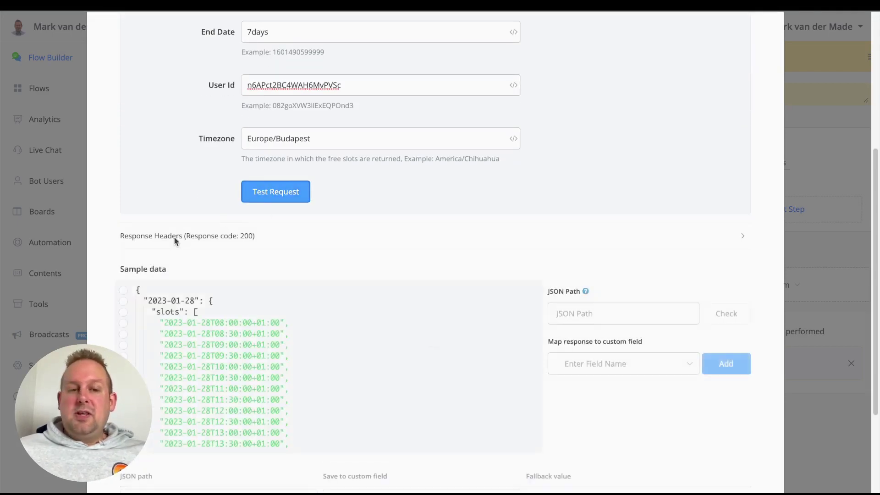
scroll(265, 220, "down", 3)
scroll(264, 223, "down", 5)
scroll(265, 218, "down", 2)
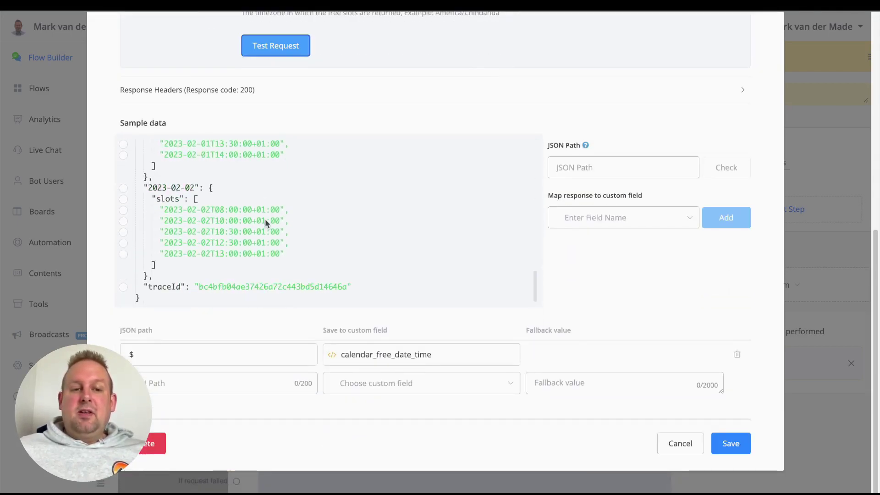
scroll(265, 222, "up", 6)
scroll(270, 235, "up", 3)
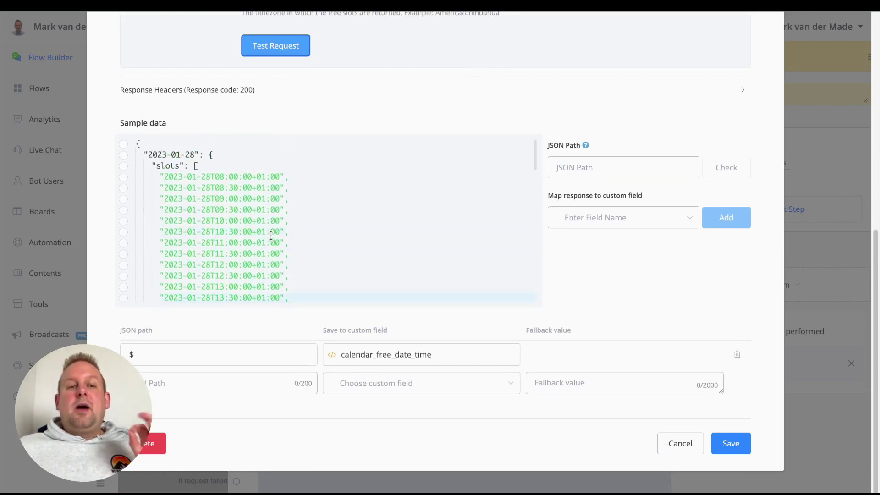
scroll(284, 225, "up", 2)
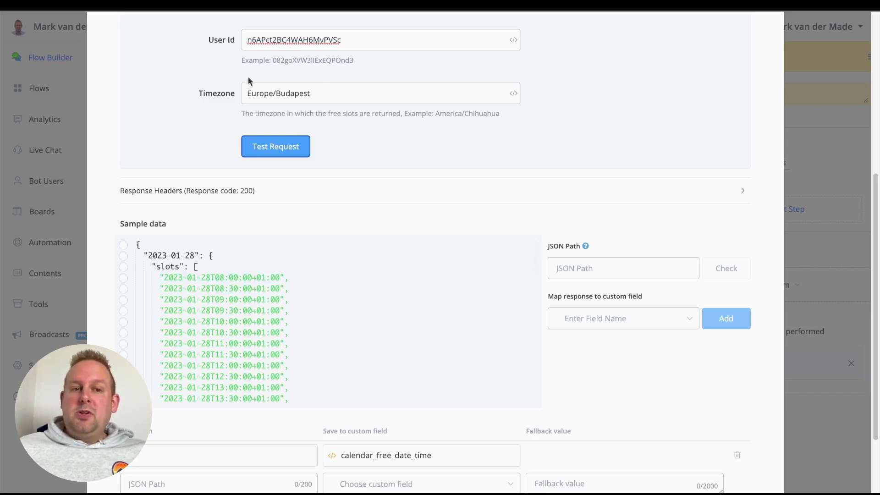
triple_click(265, 93)
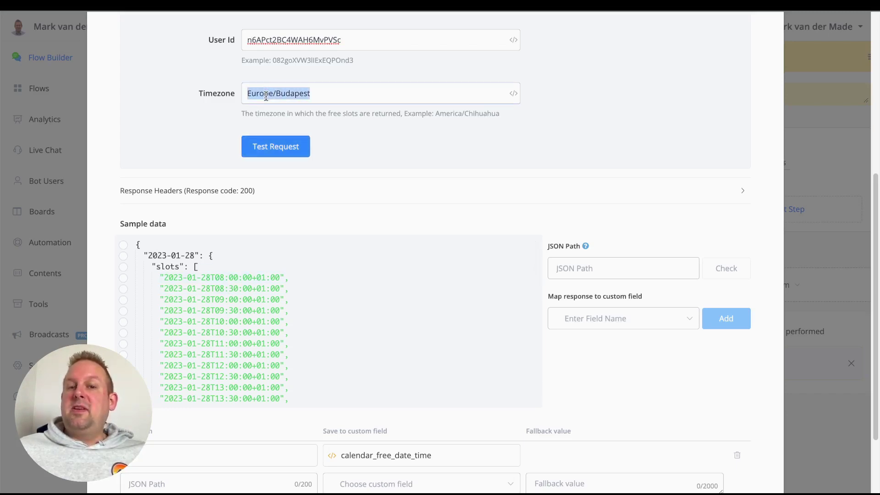
triple_click(464, 112)
left_click_drag(464, 112, 512, 121)
key("ctrl+c")
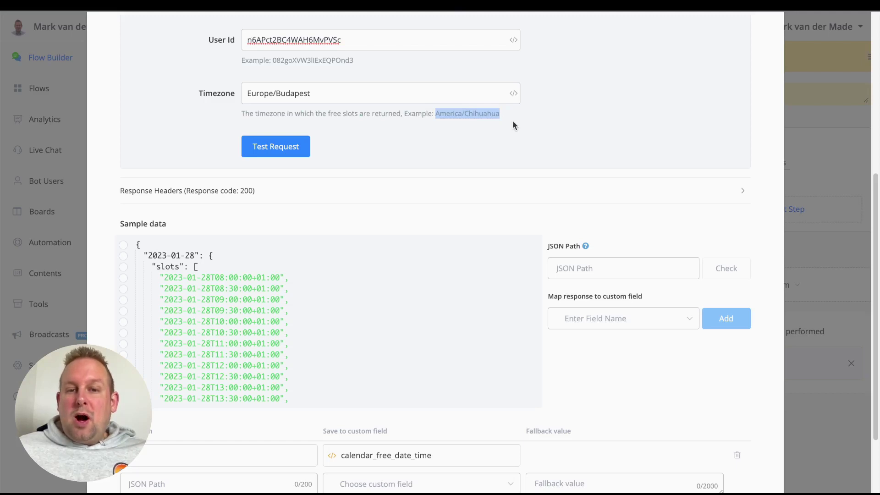
triple_click(308, 94)
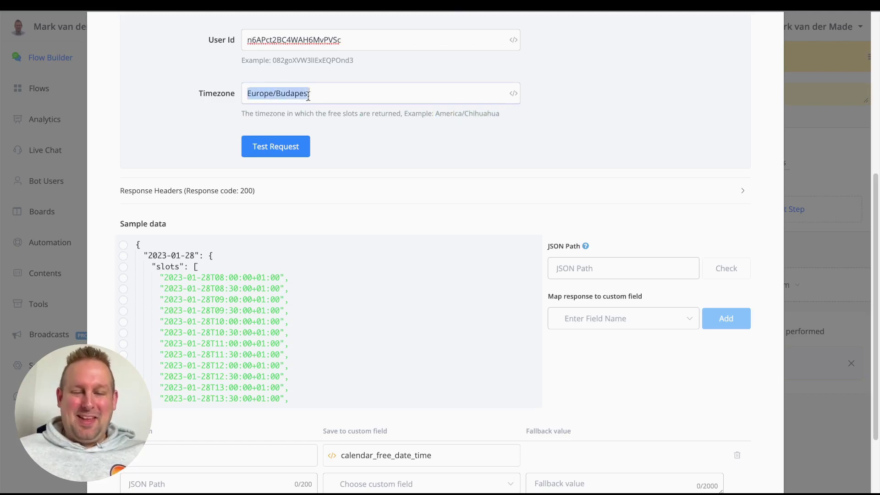
key("ctrl+v")
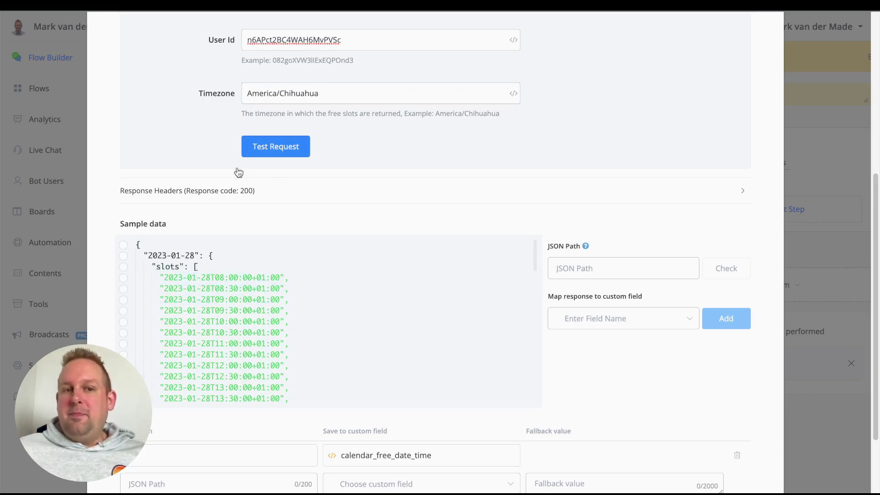
left_click(249, 149)
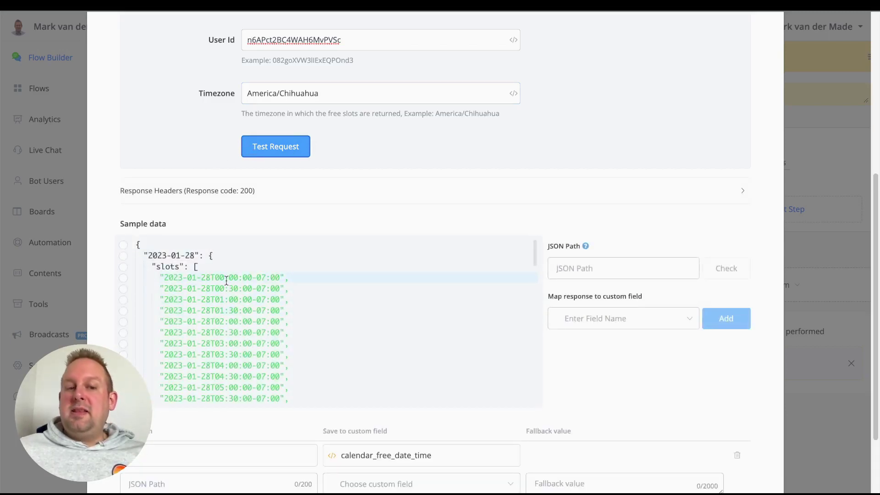
left_click(256, 278)
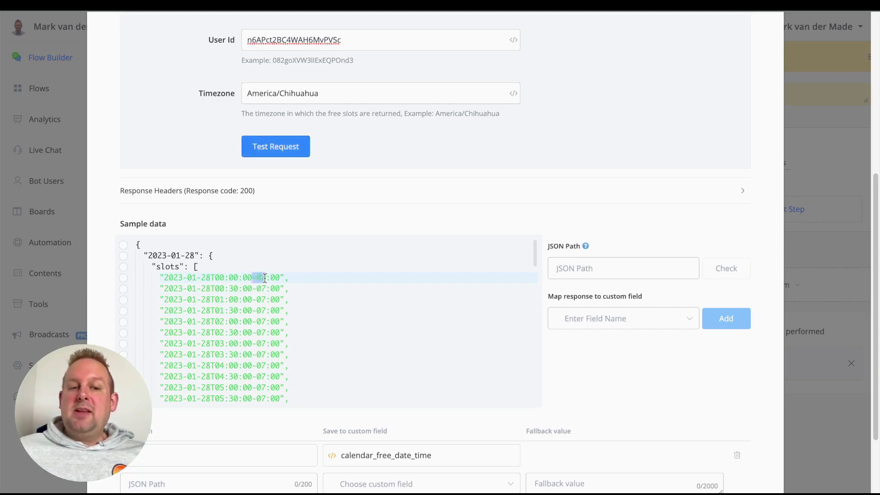
left_click(268, 278)
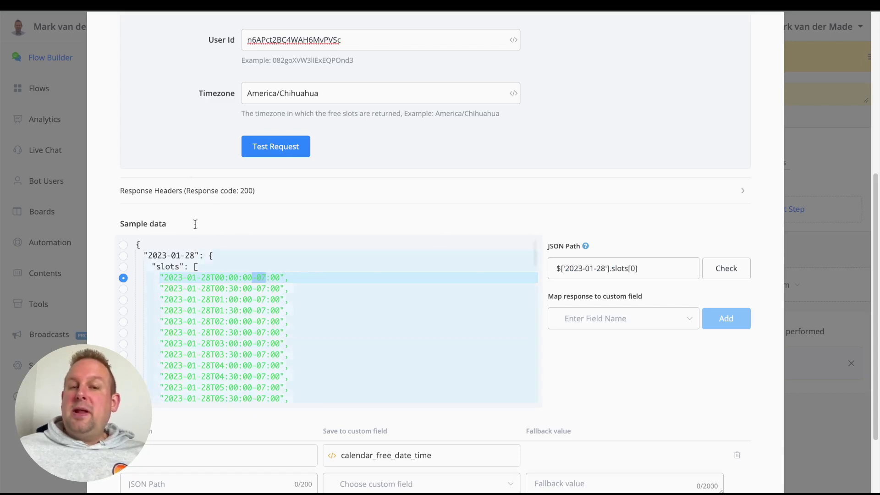
triple_click(332, 97)
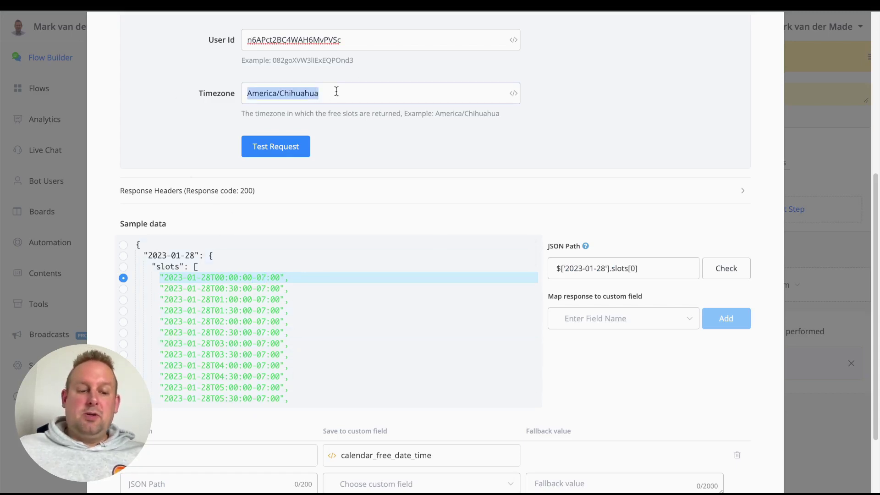
type("Europe")
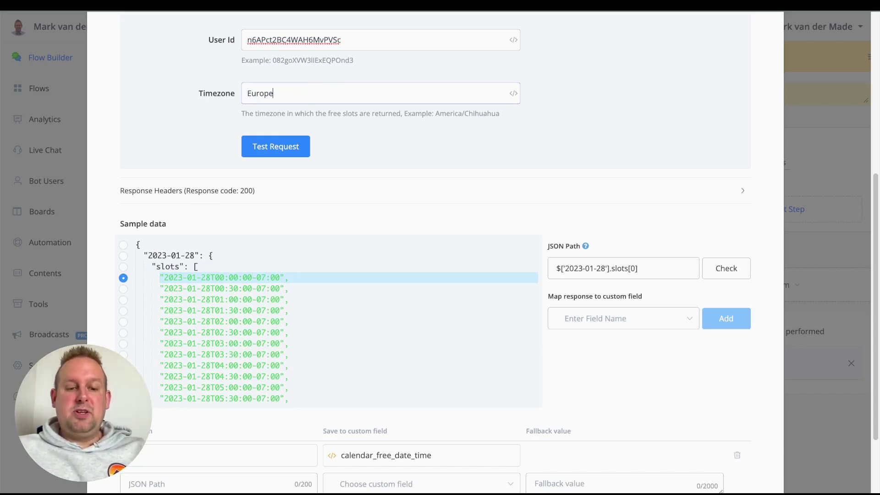
type("/Buda")
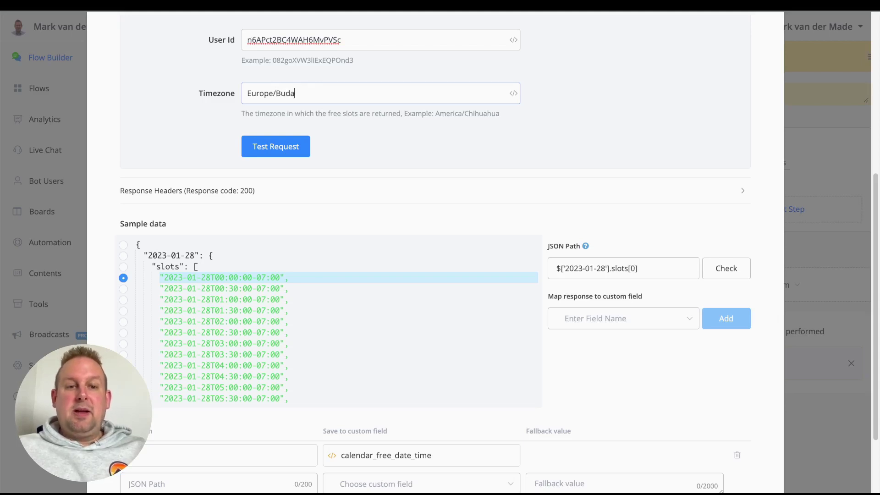
type("pest")
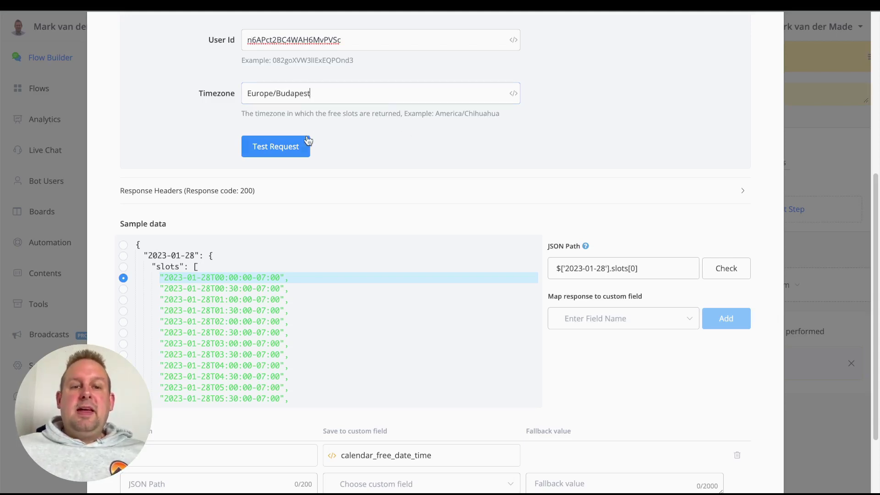
left_click(307, 141)
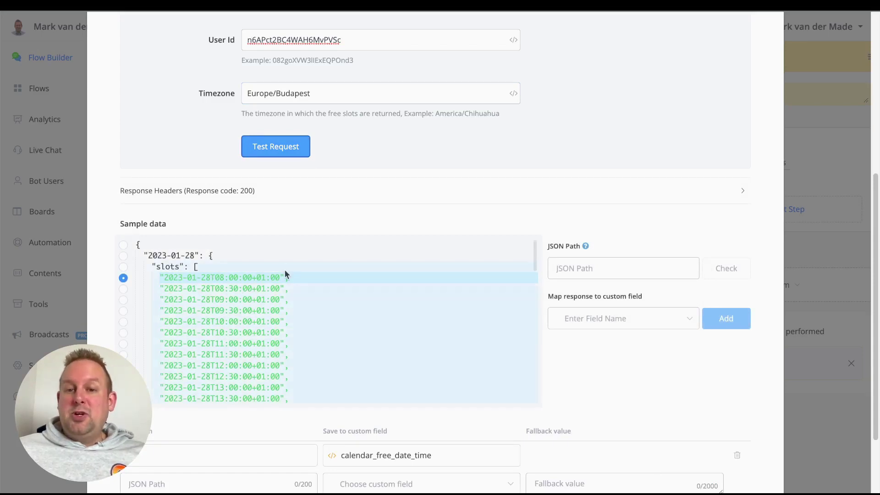
Select the root $ response path in the free-slots Sample data.
scroll(732, 332, "down", 1)
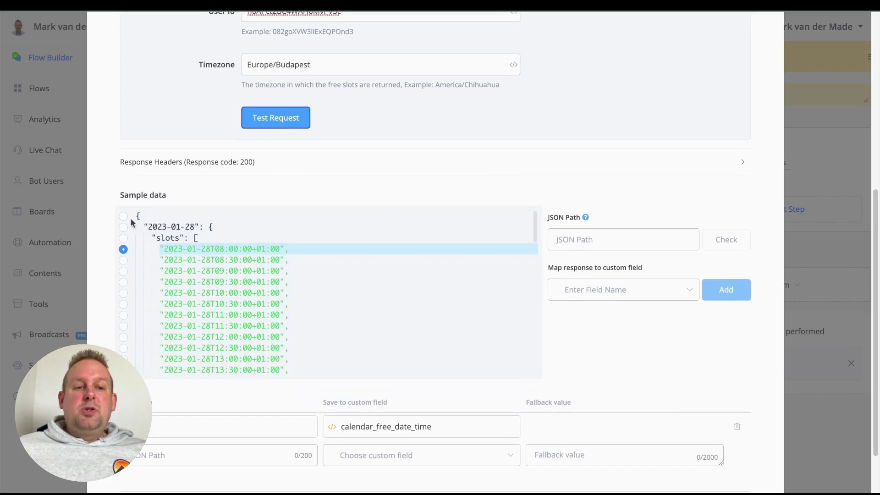
left_click(123, 216)
scroll(280, 266, "down", 5)
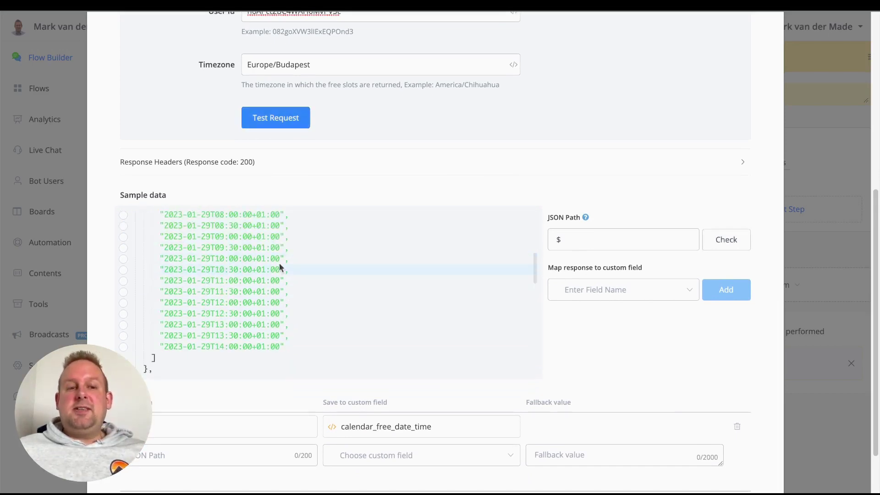
scroll(280, 265, "up", 5)
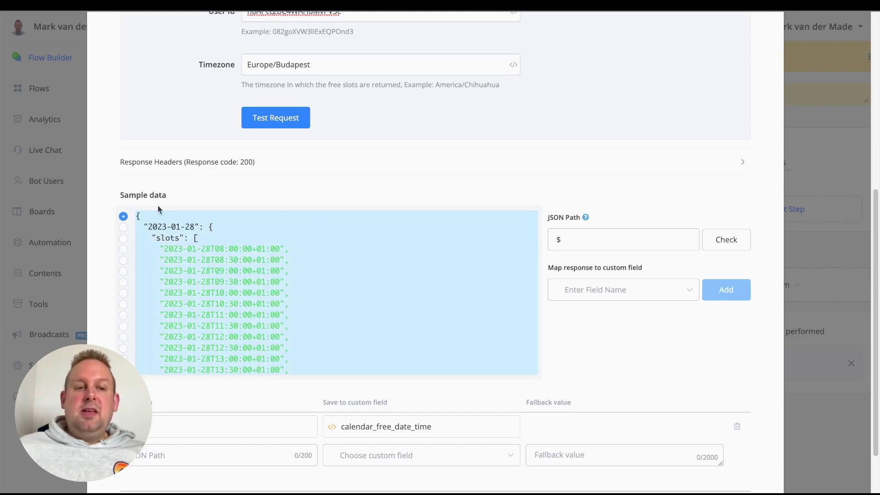
scroll(410, 397, "down", 2)
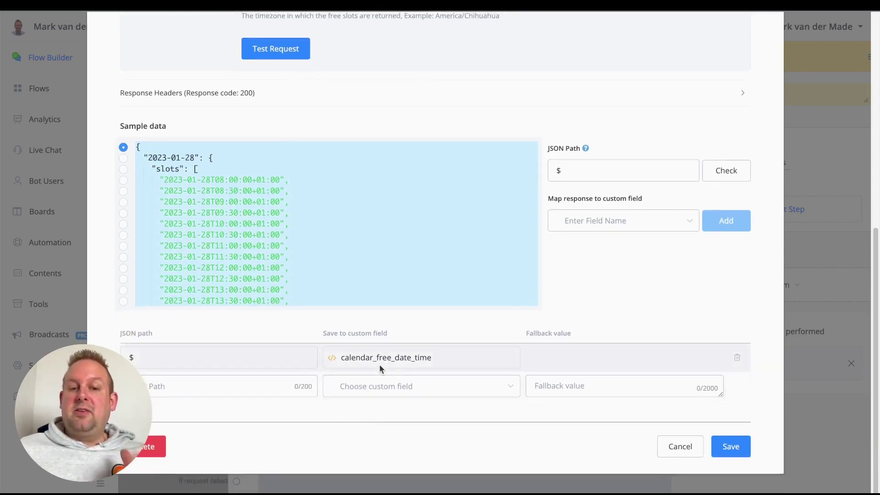
left_click(564, 168)
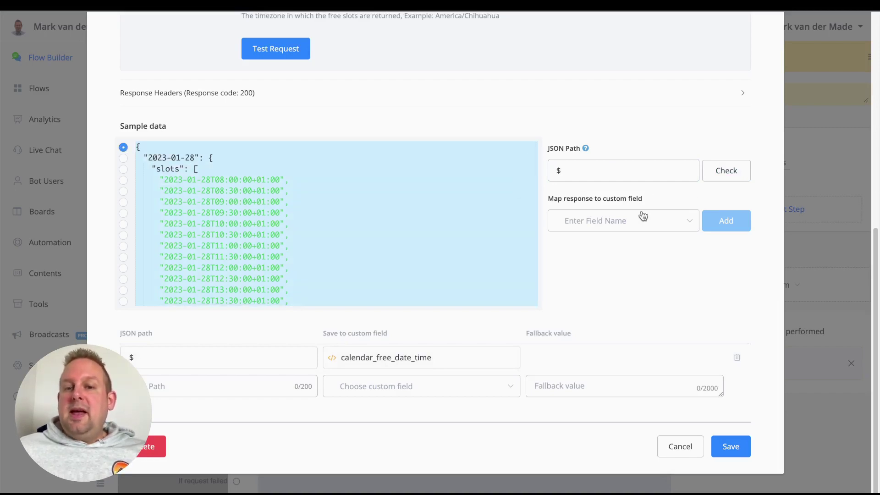
Dismiss the field list, cancel the free-slots action unsaved, and bring the DATES step into view.
left_click(616, 229)
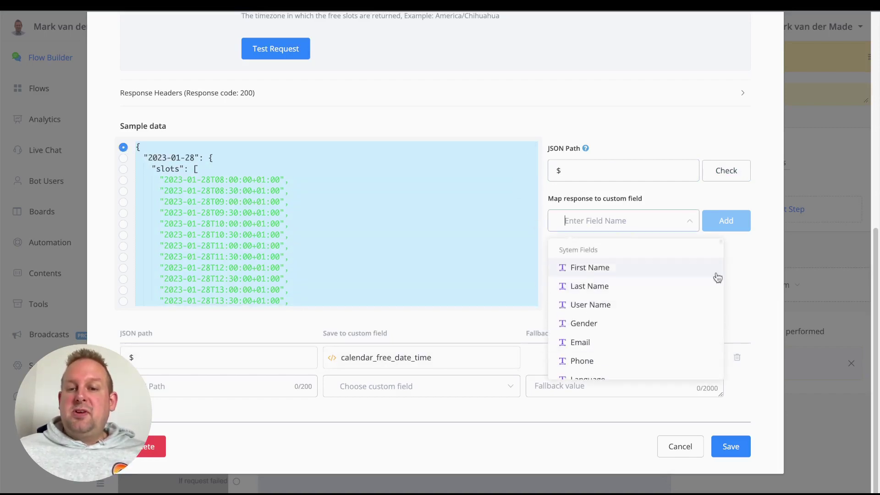
left_click(770, 257)
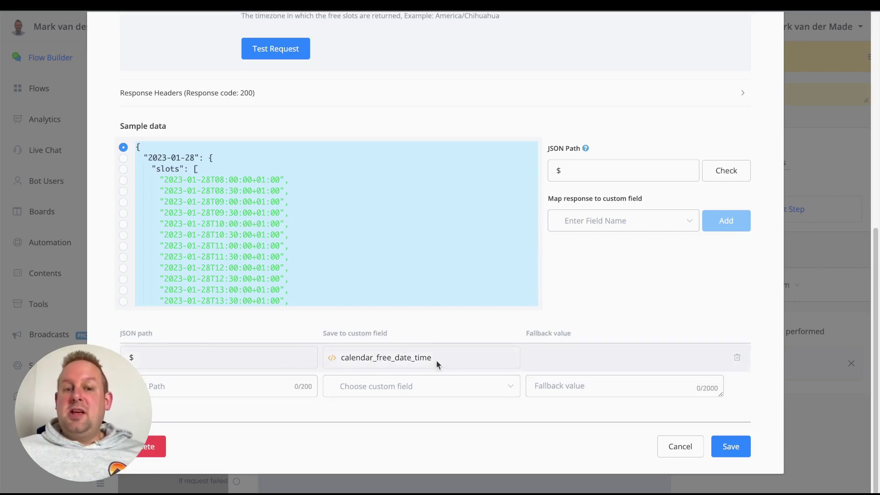
left_click(672, 447)
left_click_drag(587, 376, 230, 377)
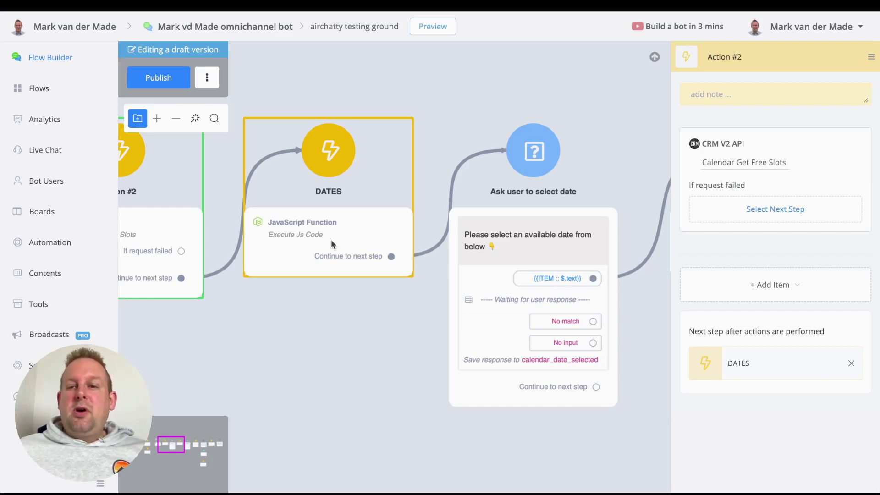
Open the DATES step's JavaScript Function and scroll to its DayJs 'DD MMM' formatting code.
left_click(331, 239)
left_click(715, 163)
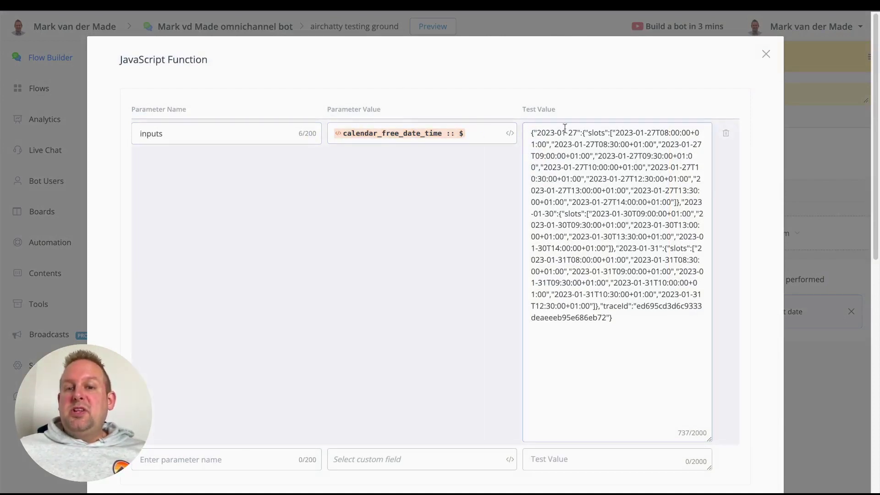
scroll(651, 355, "down", 8)
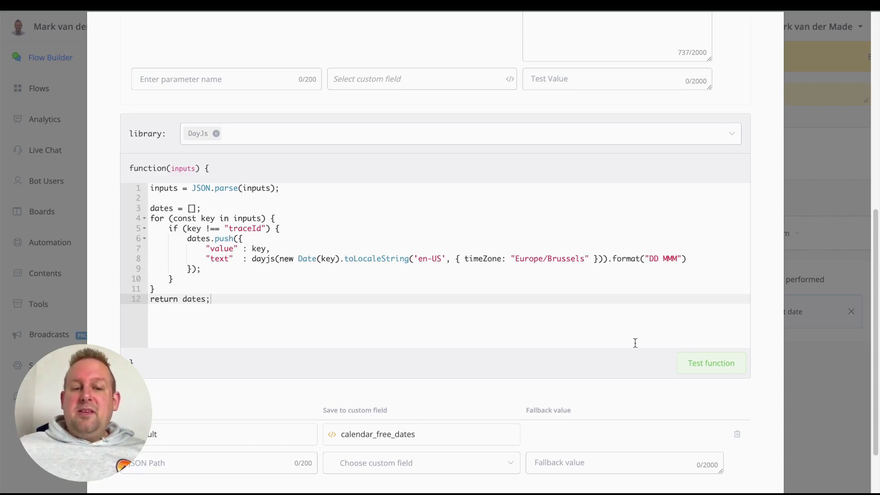
Test the DATES function and inspect the text, value and full result-list paths.
left_click(718, 371)
scroll(516, 256, "down", 6)
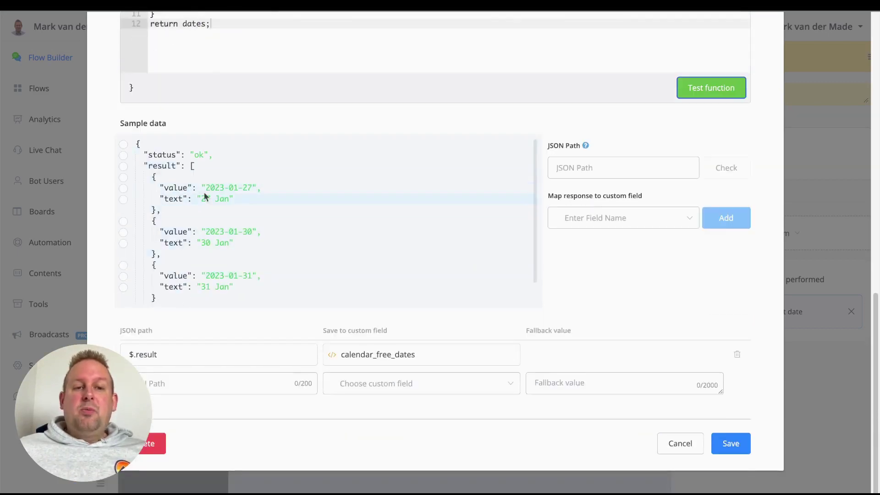
scroll(244, 188, "down", 1)
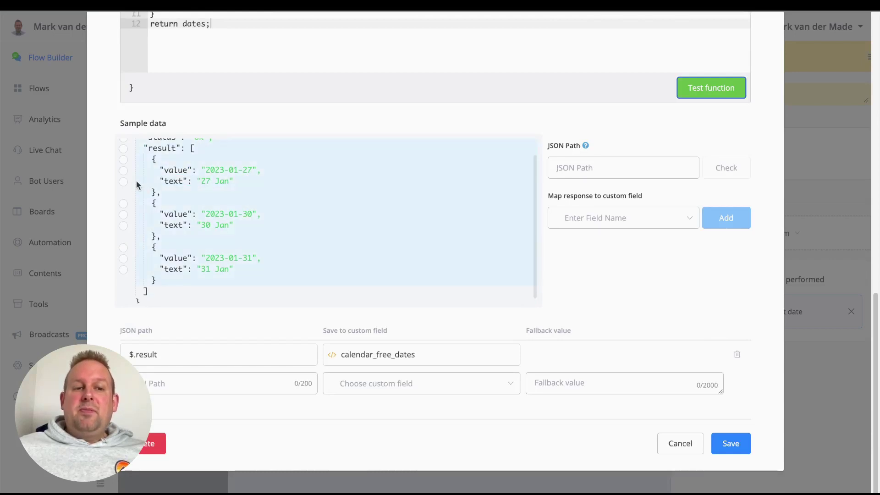
left_click(124, 182)
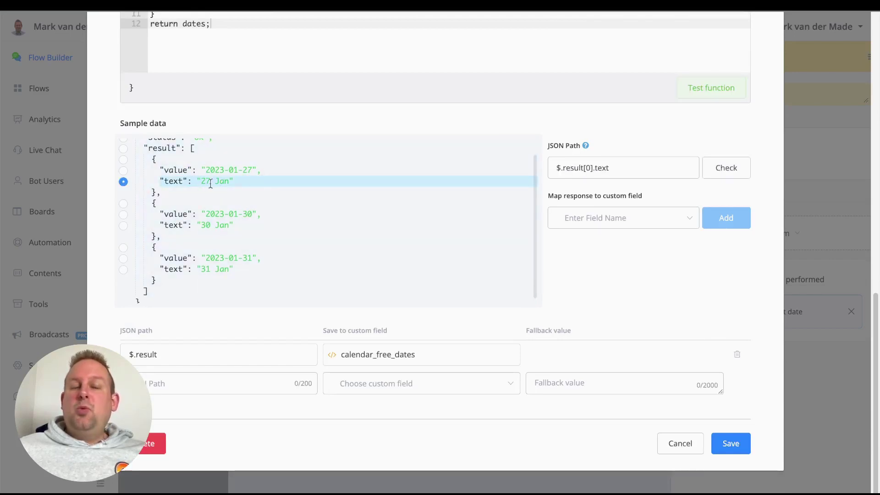
left_click(124, 170)
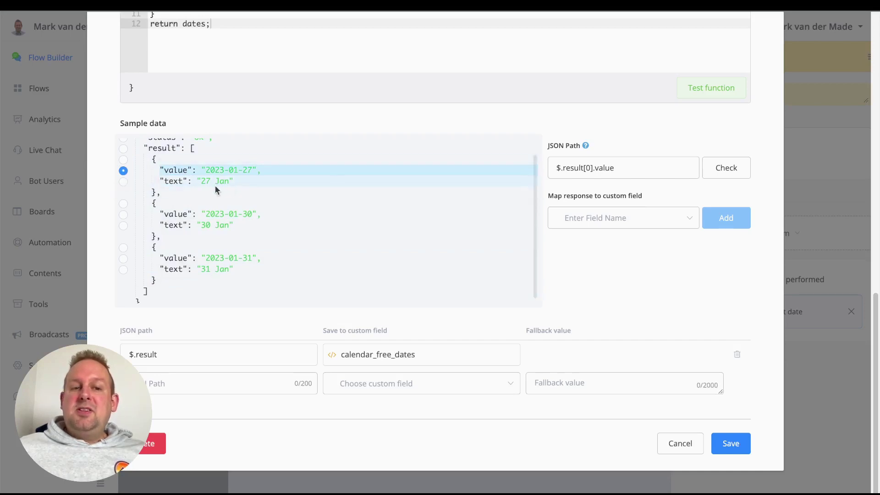
left_click(204, 182)
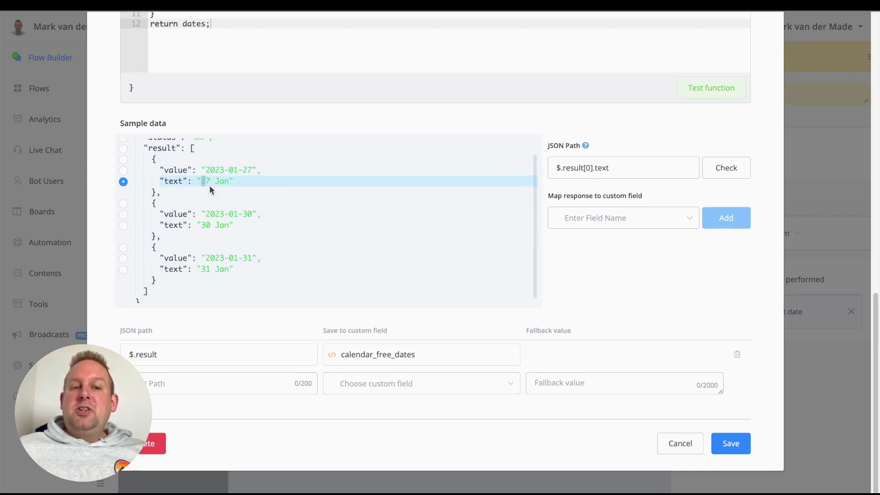
left_click(229, 185)
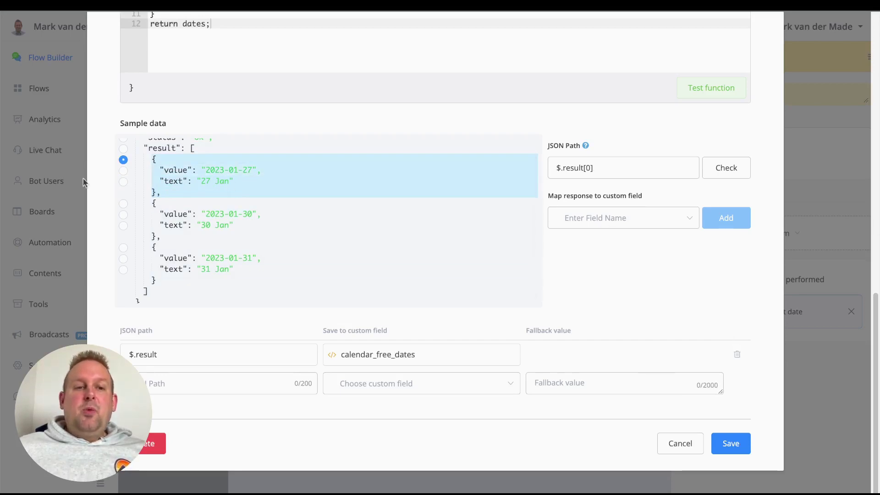
scroll(144, 235, "up", 1)
left_click(124, 167)
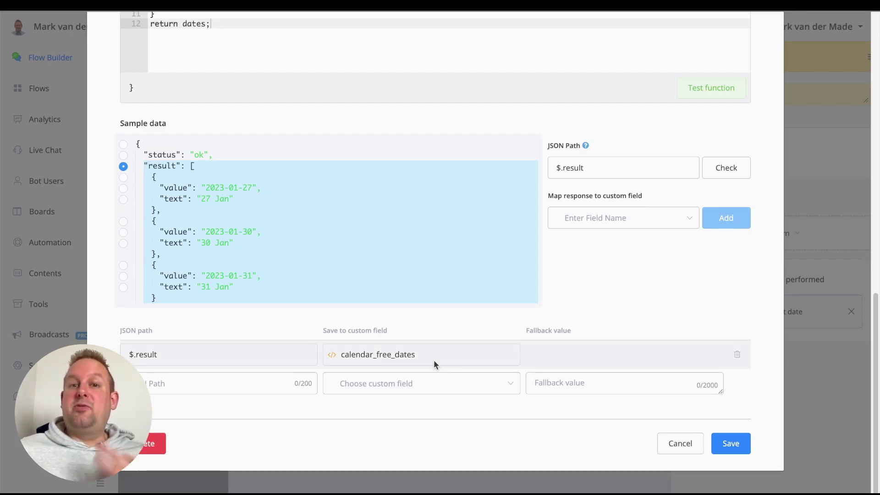
Close the DATES code unchanged and show the 'Ask user to select date' Choice settings.
left_click(678, 441)
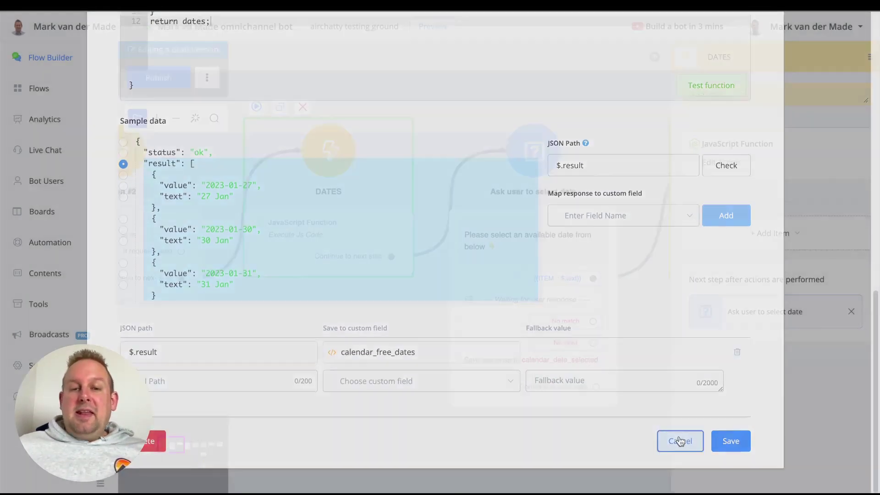
left_click_drag(546, 444, 288, 428)
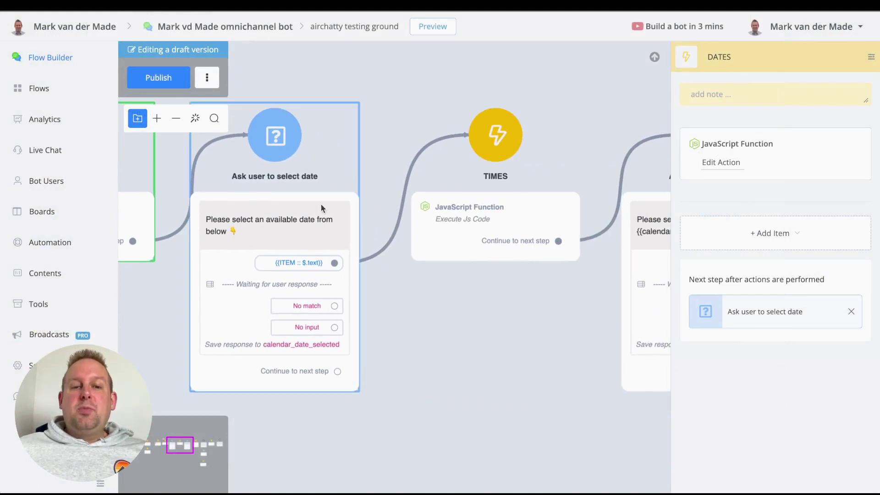
left_click(282, 184)
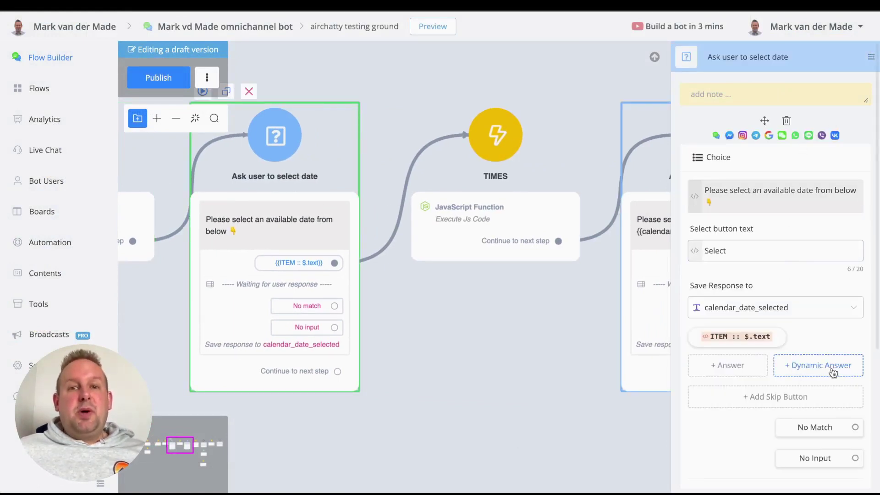
Delete the old ITEM :: $.text dynamic answer and add one looping over calendar_free_dates.
left_click(759, 335)
scroll(352, 395, "down", 2)
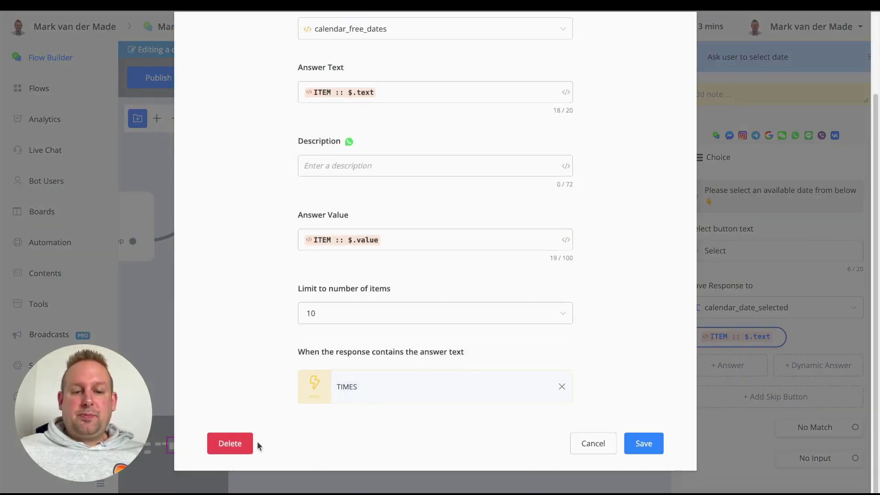
left_click(248, 443)
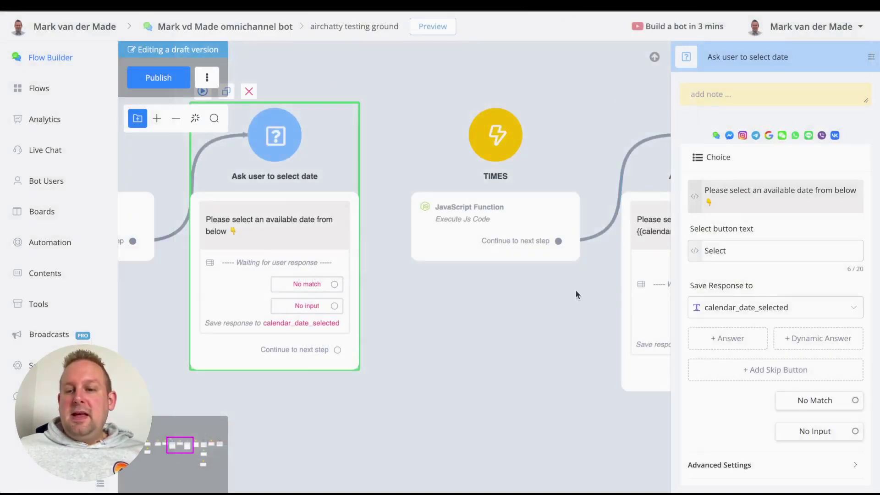
left_click(796, 339)
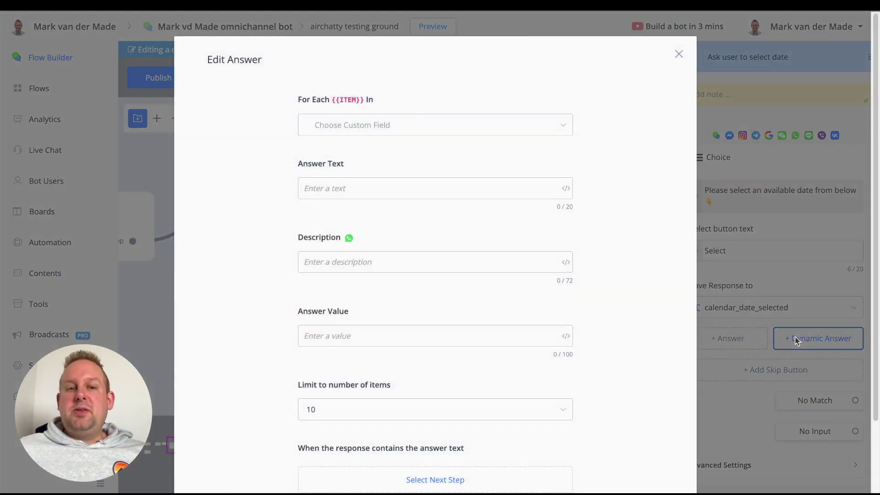
left_click(437, 124)
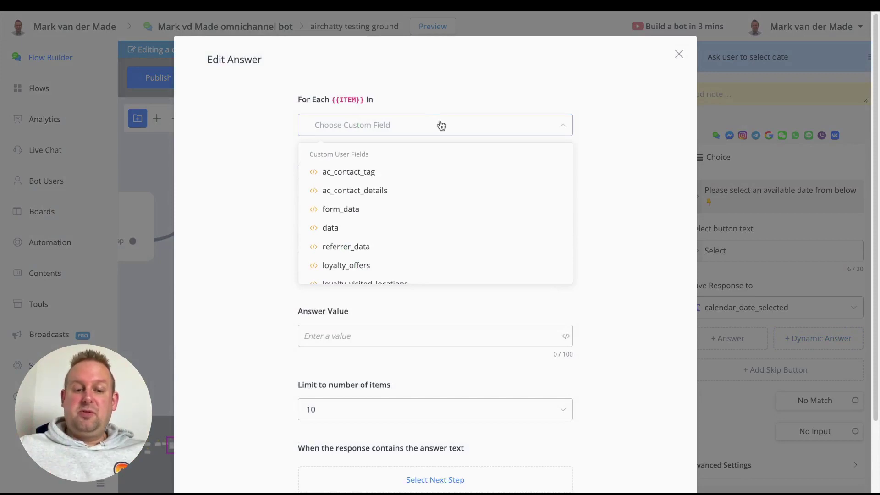
type("free")
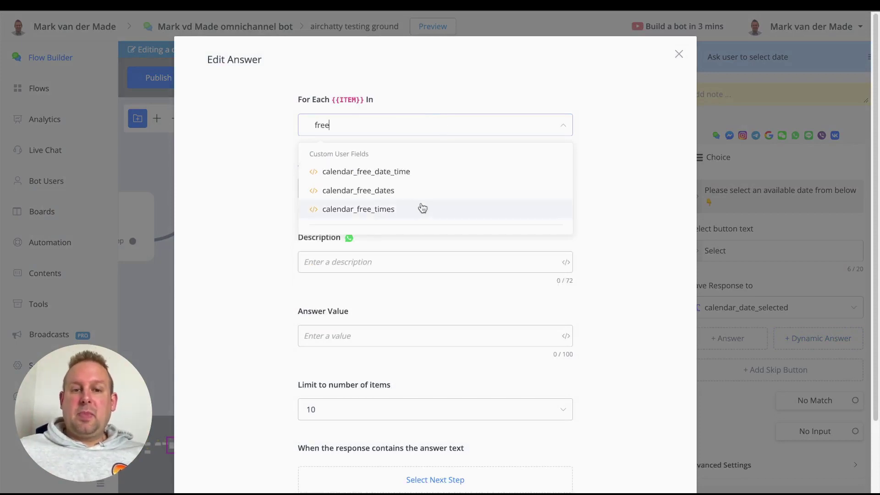
left_click(359, 195)
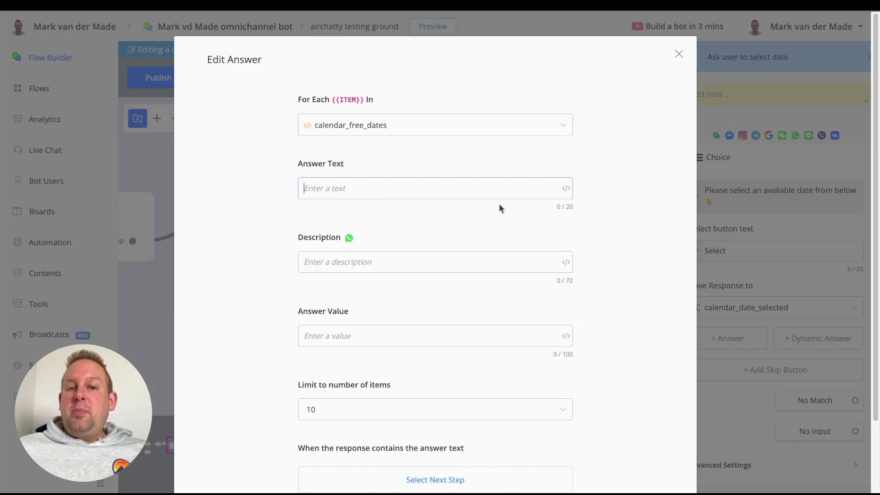
Set the dynamic answer's Answer Text to ITEM $.text.
left_click(568, 192)
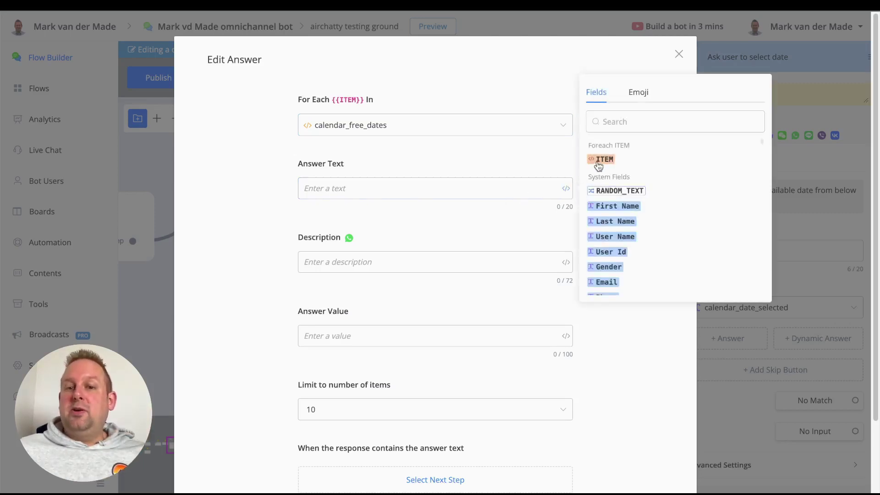
left_click(603, 159)
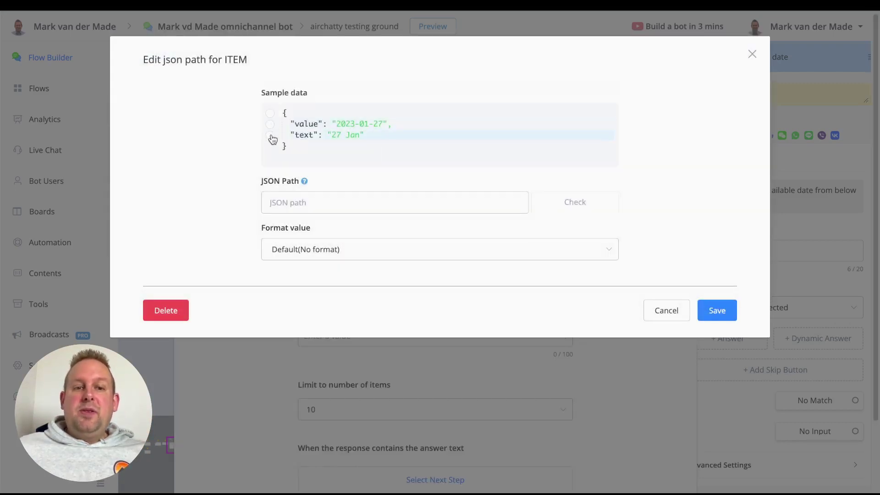
left_click(271, 136)
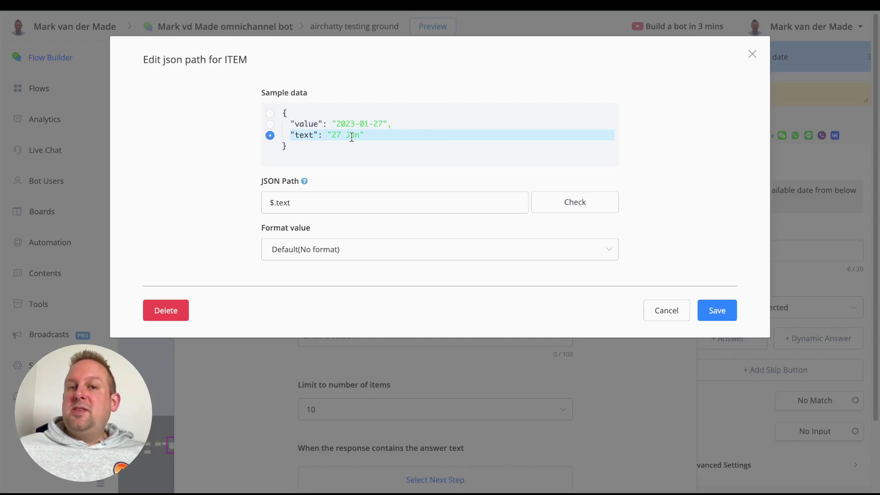
left_click(732, 311)
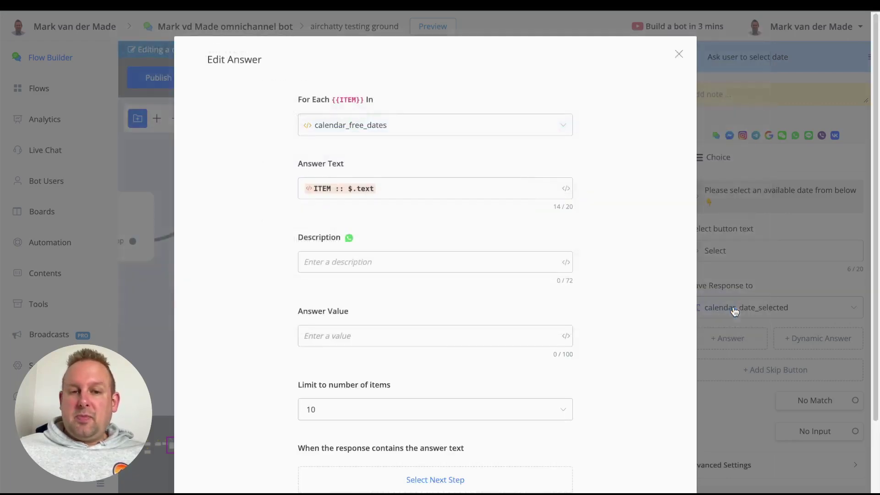
scroll(567, 256, "down", 2)
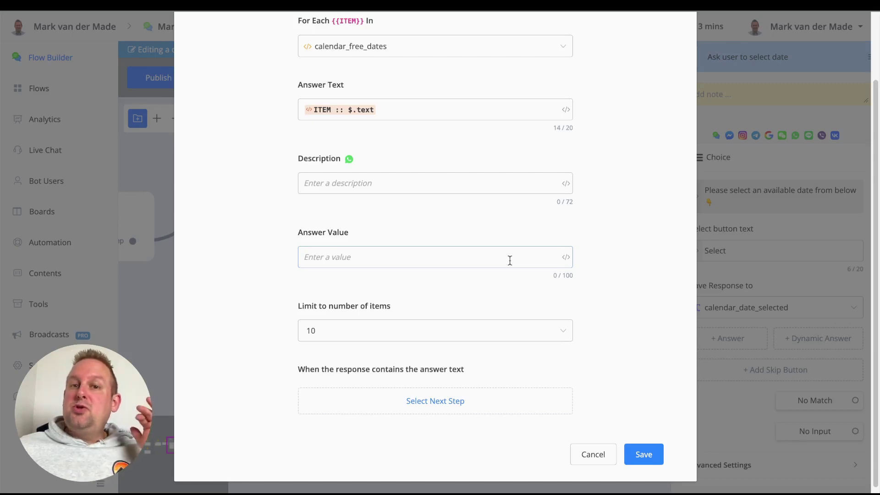
Set the Answer Value to ITEM $.value and save the dynamic answer.
left_click(565, 256)
left_click(604, 227)
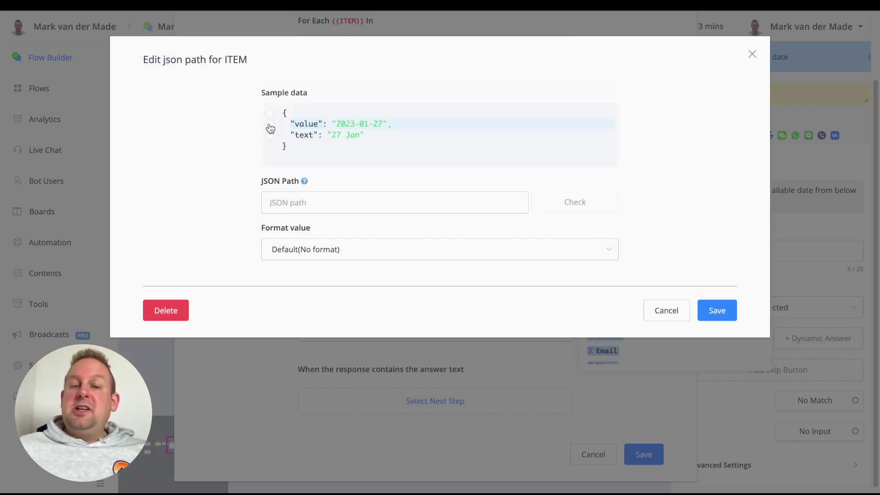
left_click(269, 126)
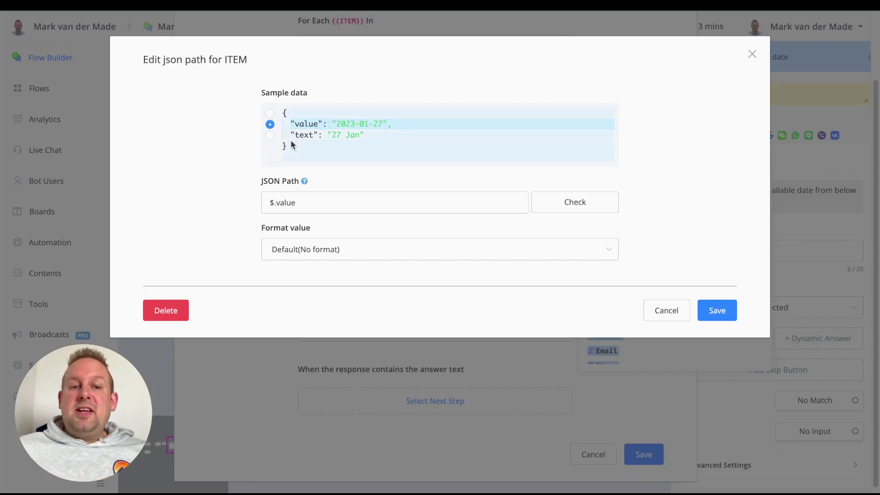
left_click(270, 135)
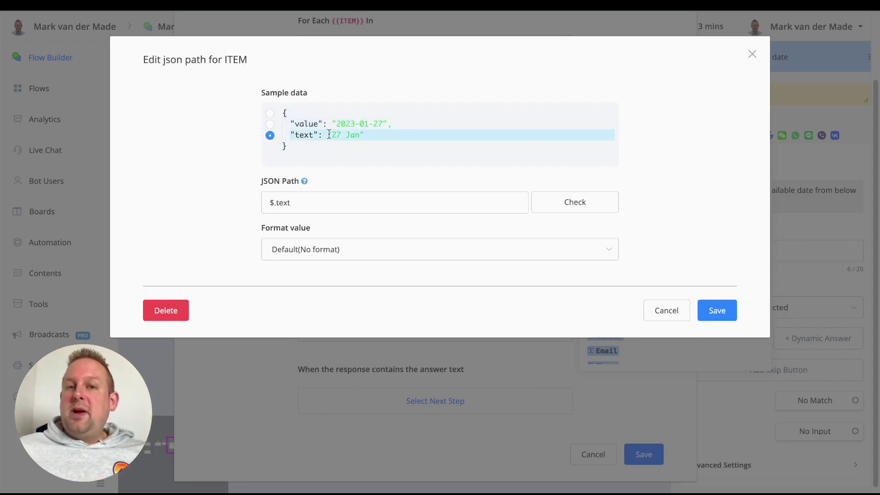
left_click(291, 127)
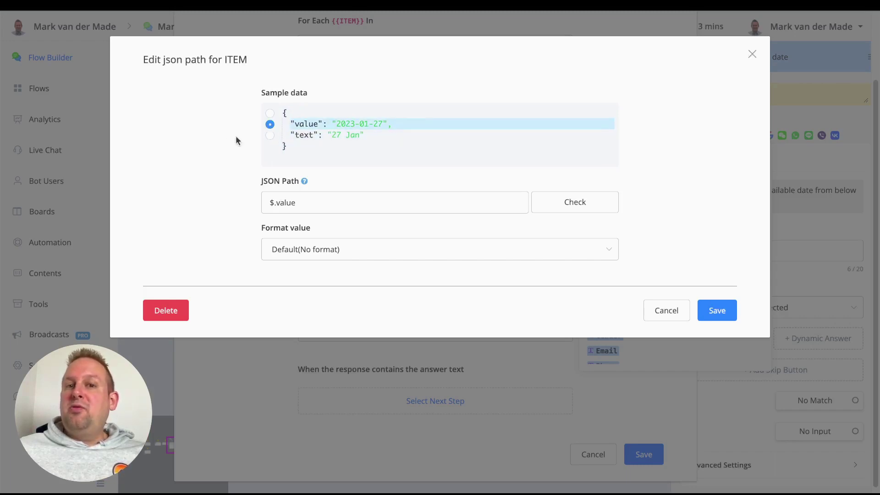
left_click(713, 310)
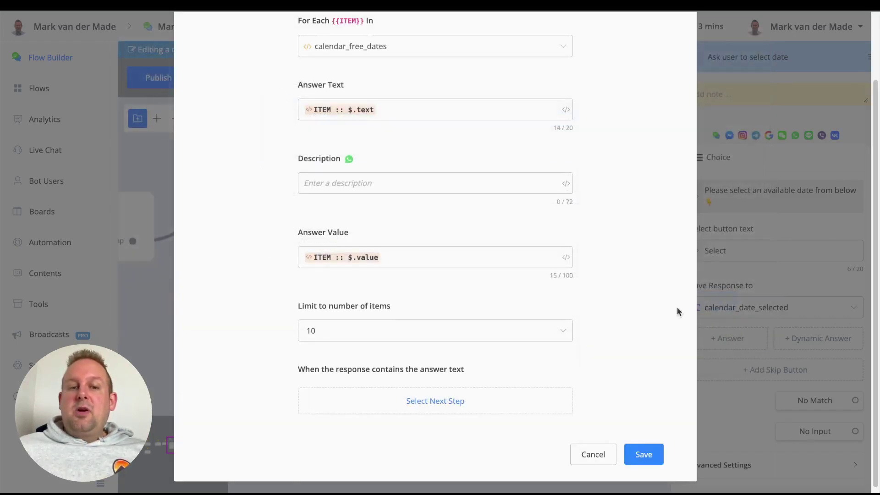
left_click(643, 454)
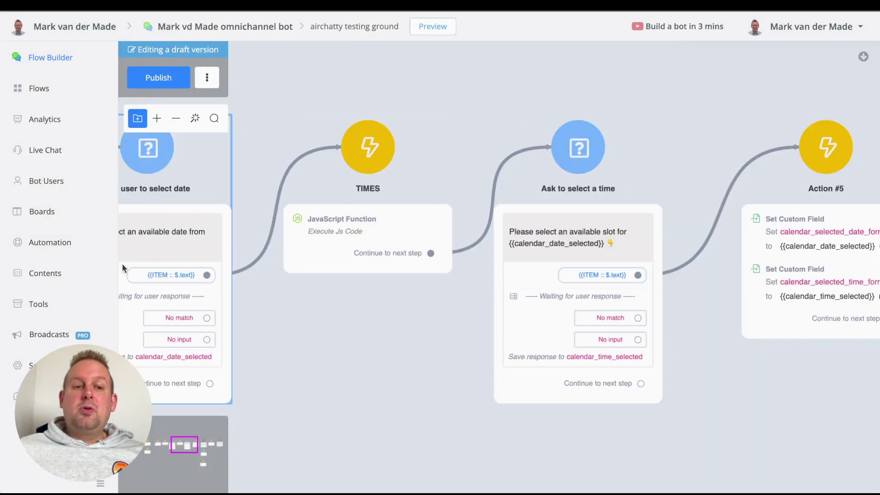
Open the TIMES step's JavaScript function and read through its code.
left_click(356, 162)
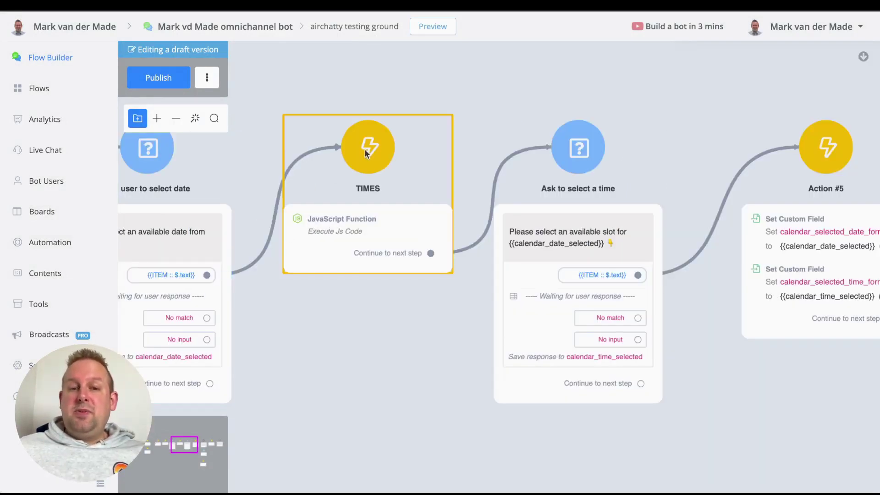
left_click(365, 153)
left_click(737, 167)
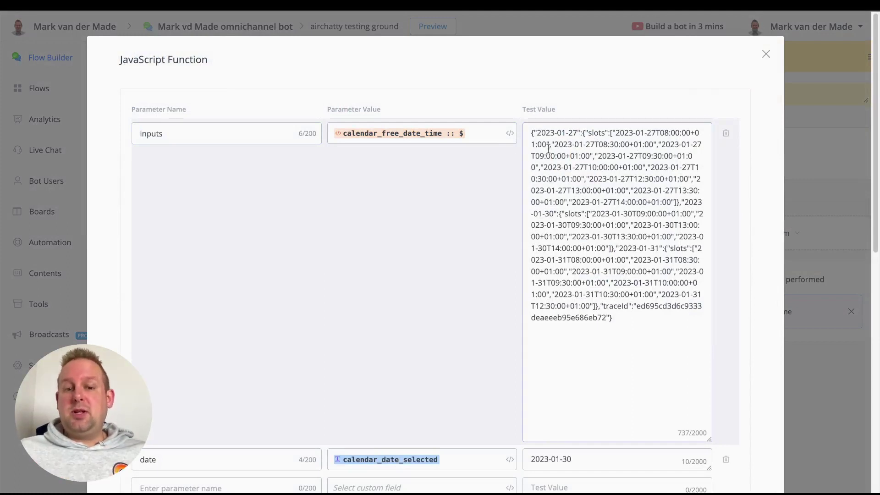
scroll(275, 268, "down", 2)
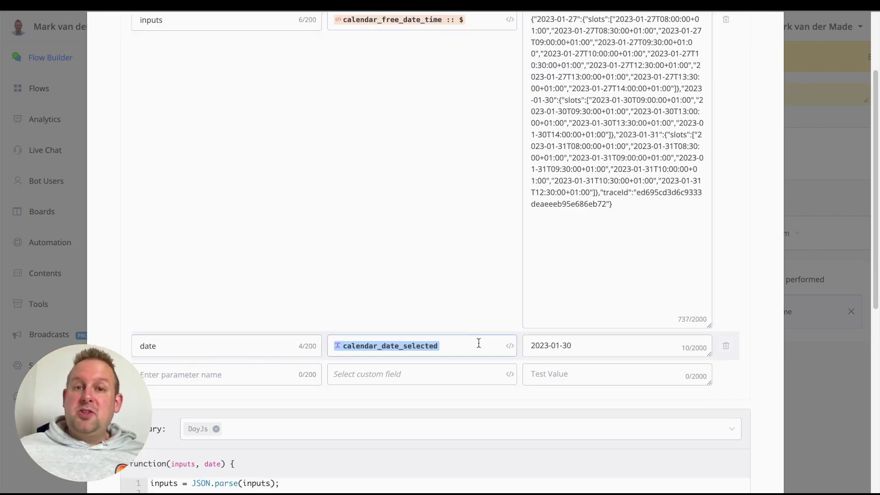
scroll(480, 344, "down", 4)
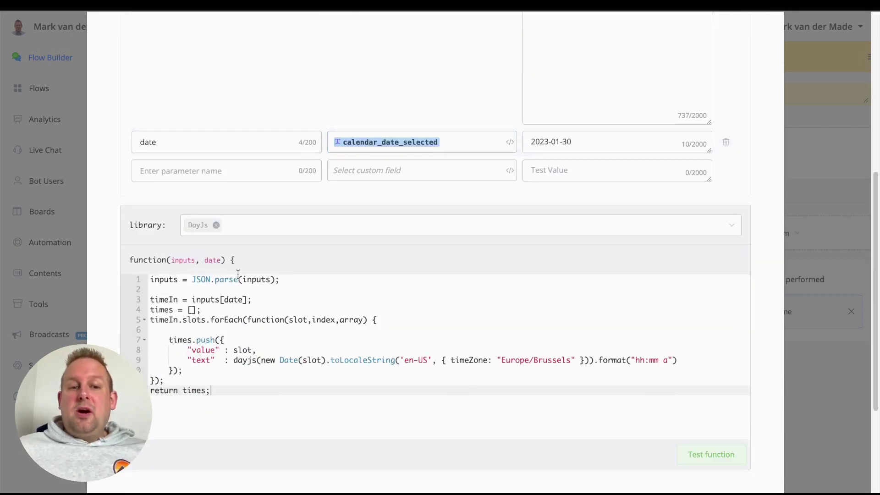
scroll(197, 275, "down", 1)
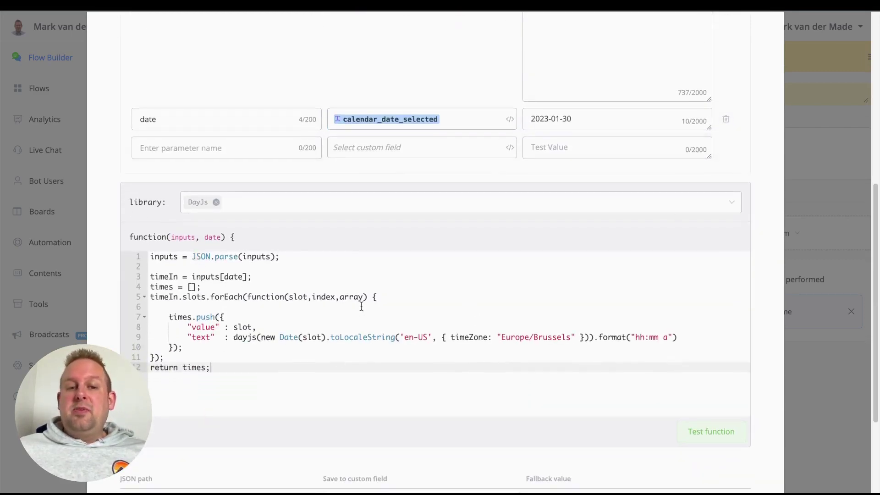
scroll(361, 306, "down", 2)
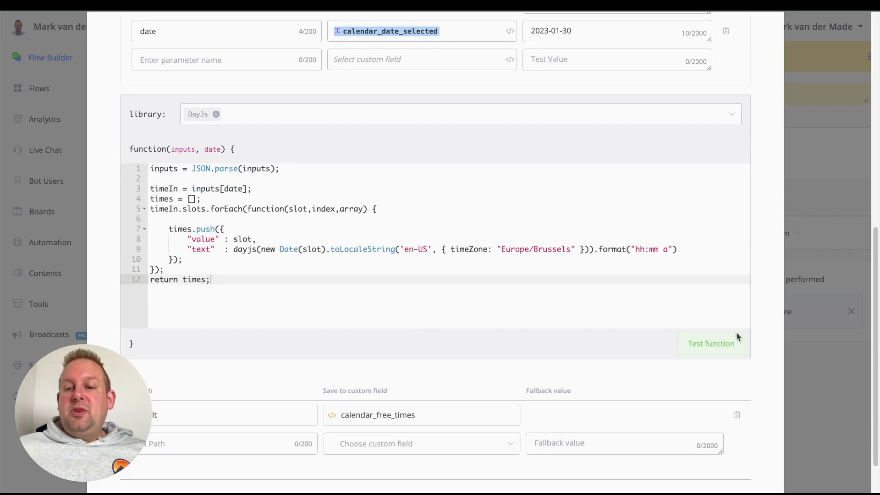
scroll(585, 112, "up", 2)
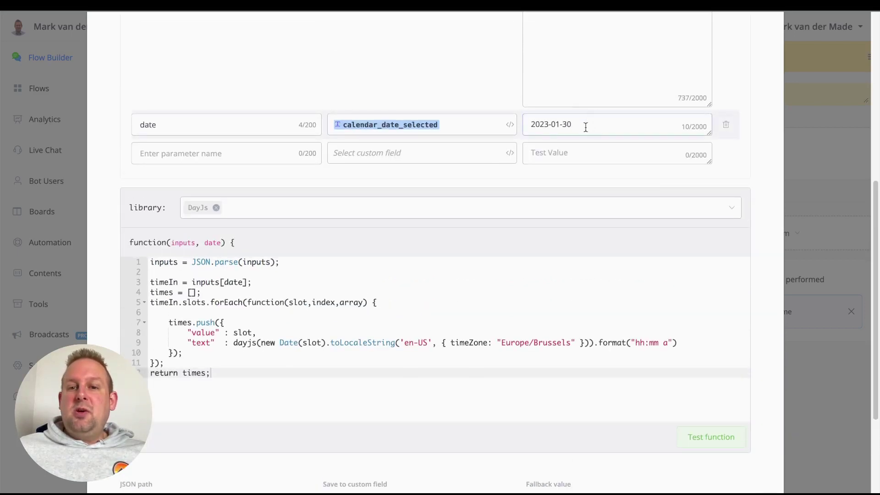
Test the function with date 2023-01-30, pick $.result, then cancel without changes.
left_click(583, 127)
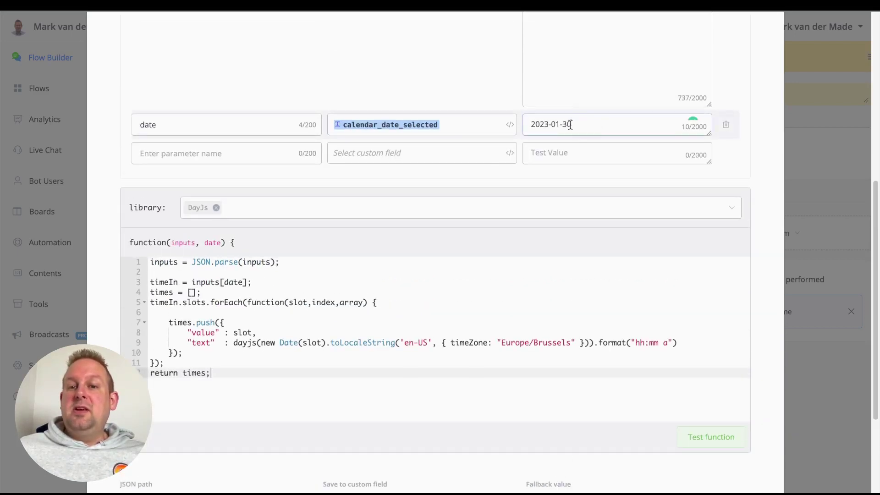
scroll(583, 128, "down", 2)
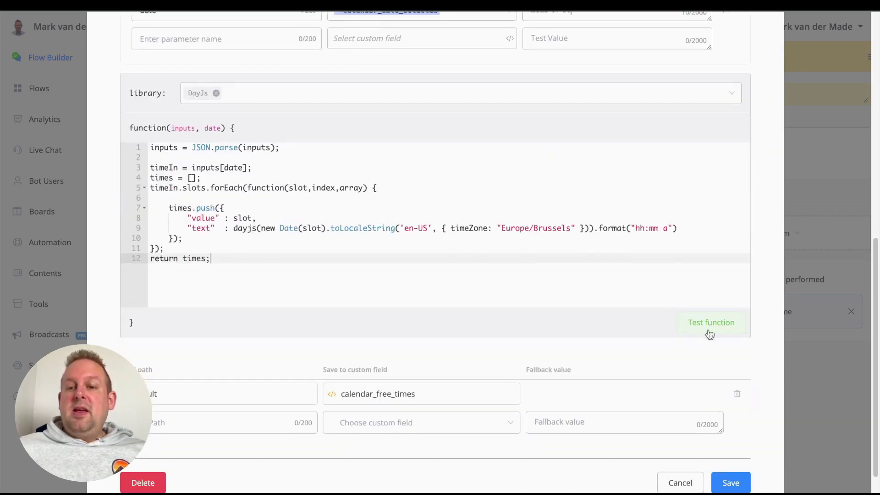
left_click(688, 322)
scroll(462, 280, "down", 4)
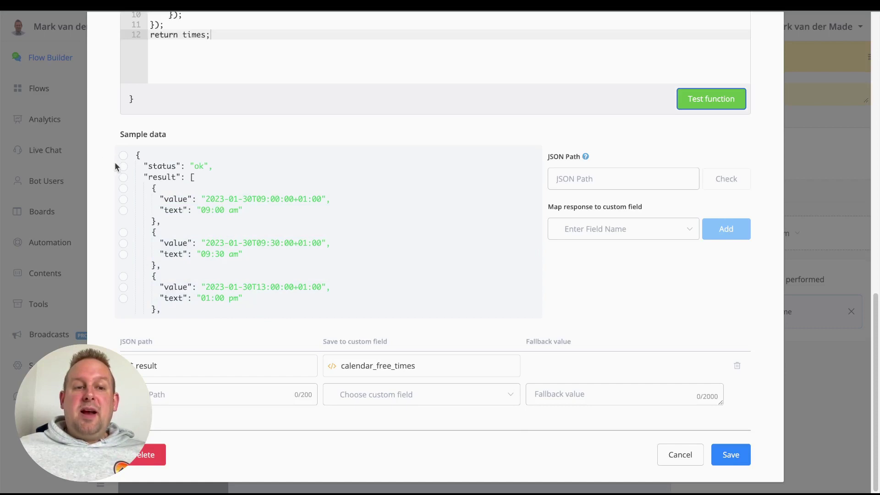
left_click(123, 178)
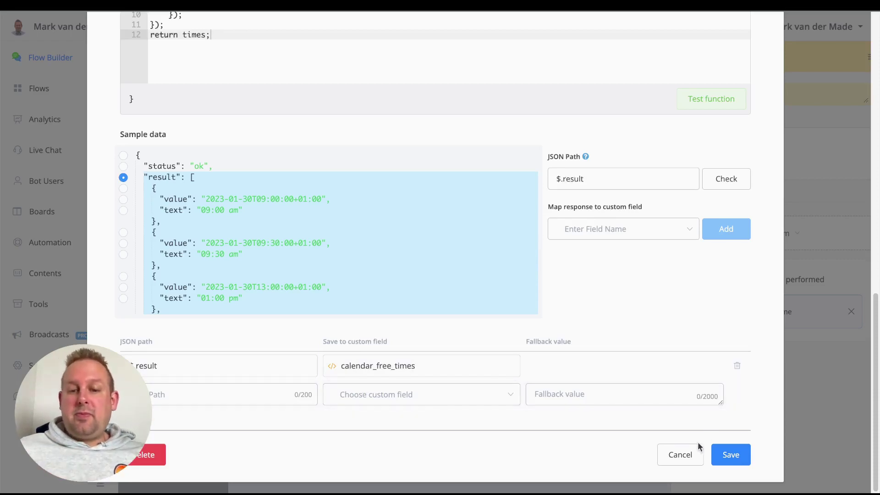
left_click(692, 455)
left_click_drag(450, 364, 219, 378)
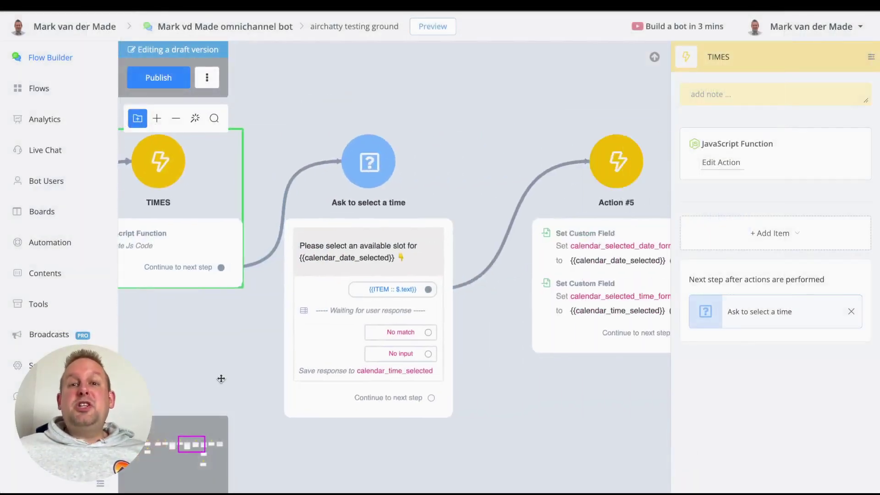
Replace the time question's static answer with a dynamic answer looping over calendar_free_times.
left_click(369, 236)
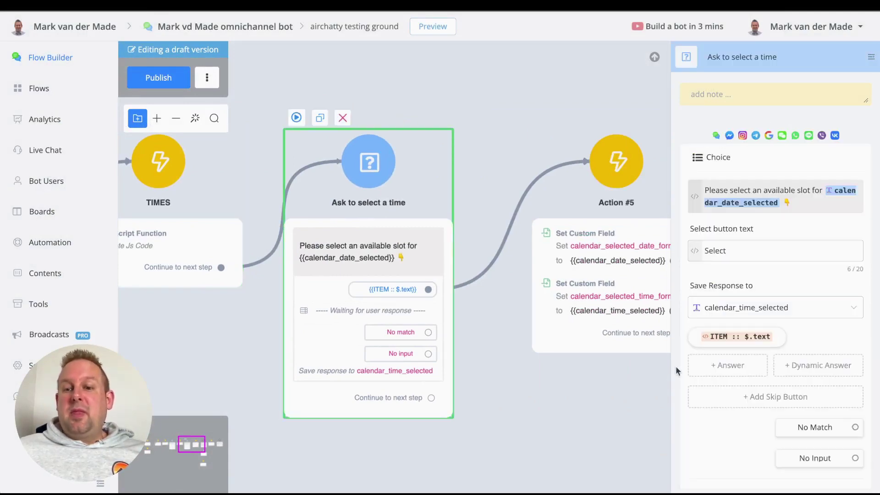
left_click(715, 337)
scroll(316, 415, "down", 3)
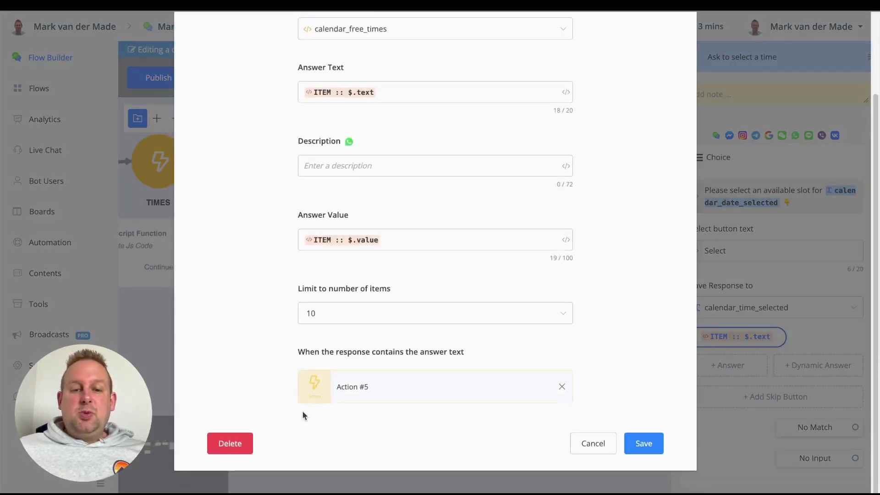
left_click(230, 440)
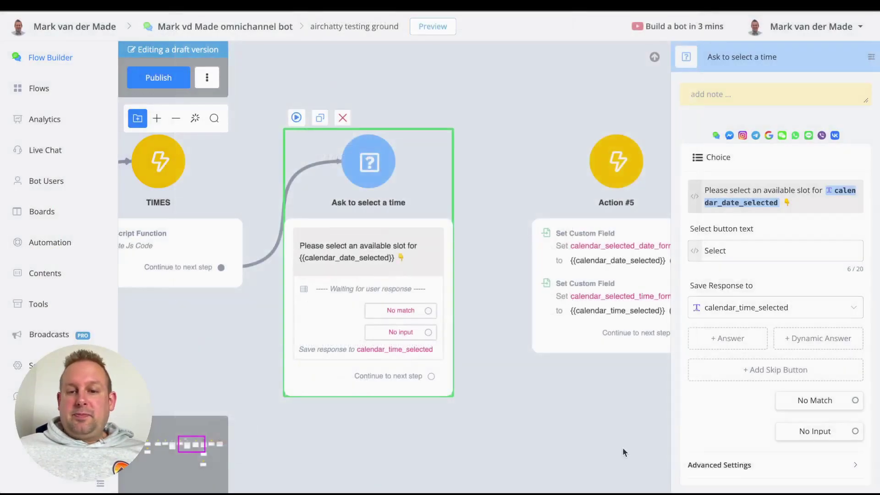
left_click(849, 346)
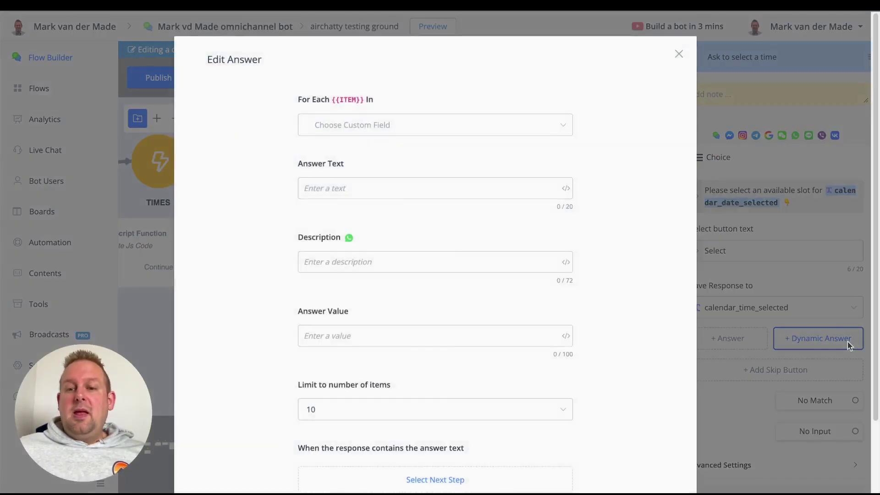
left_click(366, 130)
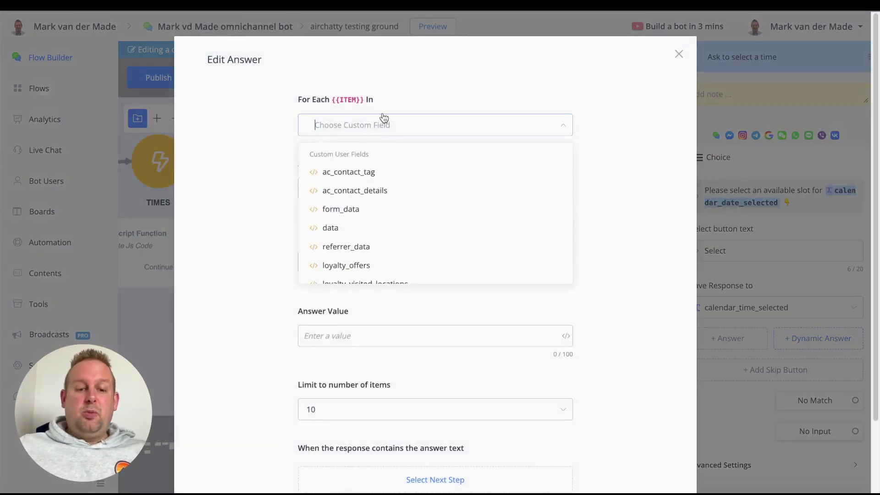
type("free")
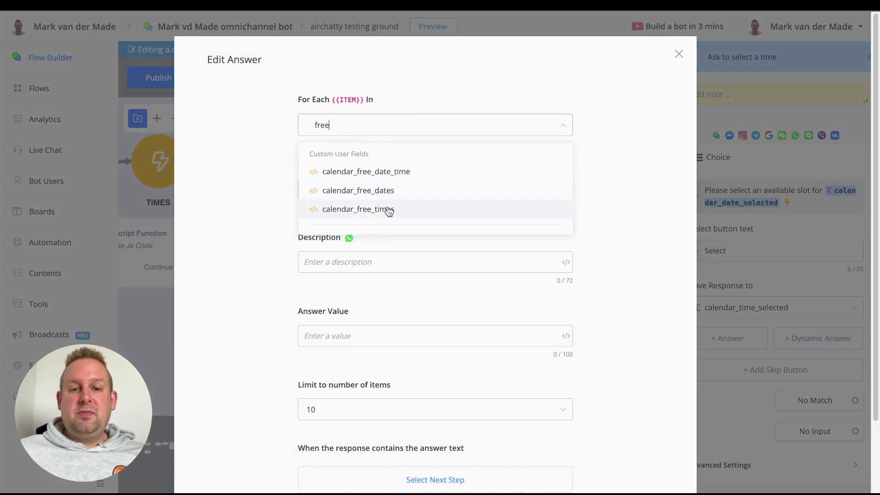
left_click(389, 209)
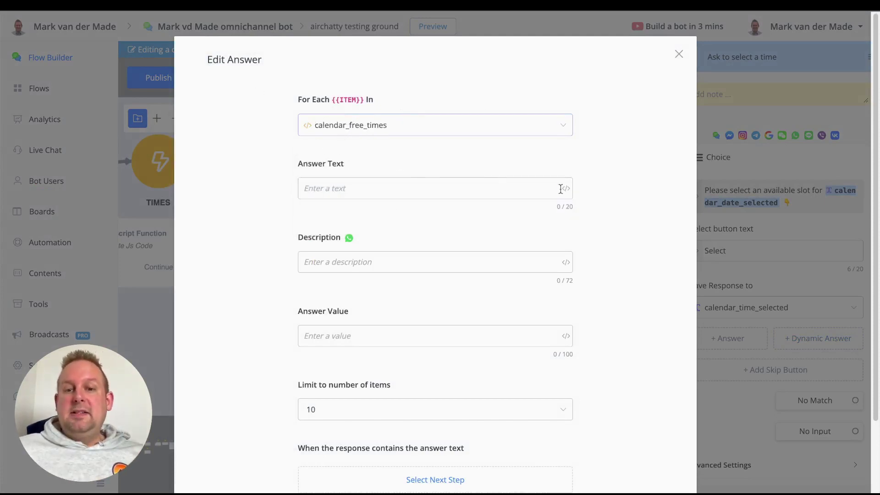
Set Answer Text to ITEM $.text and Answer Value to ITEM $.value, then save.
left_click(567, 188)
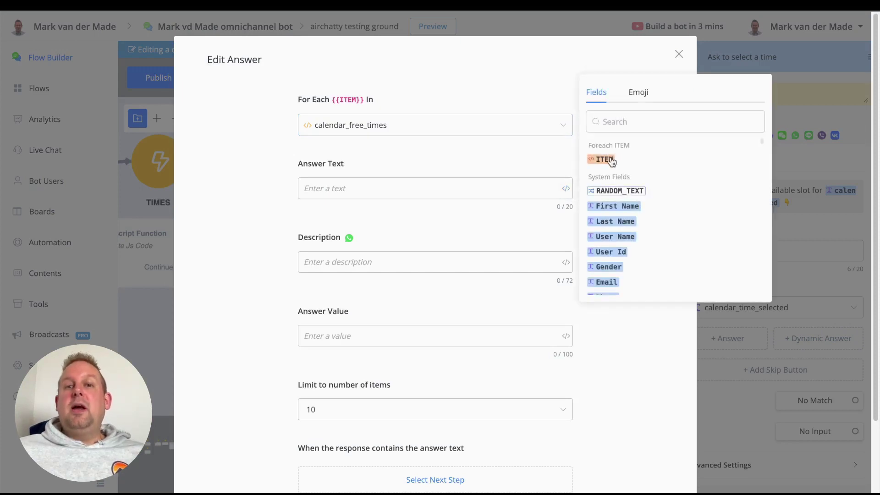
left_click(604, 159)
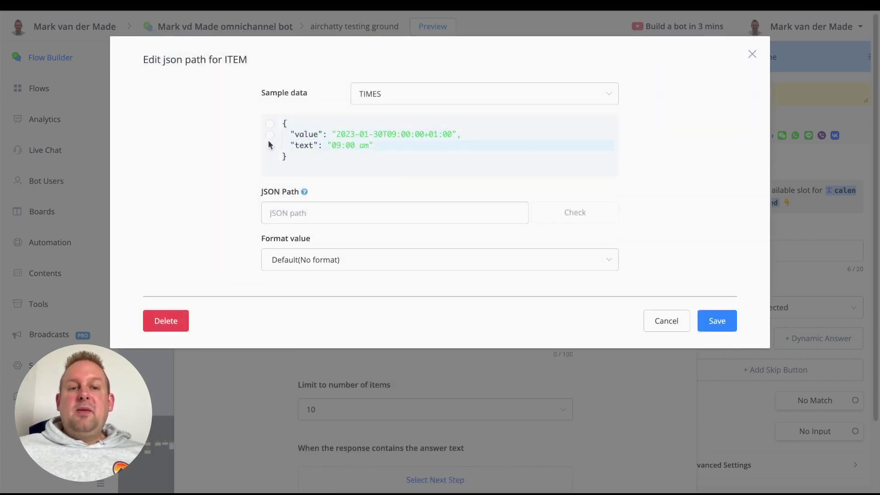
left_click(270, 146)
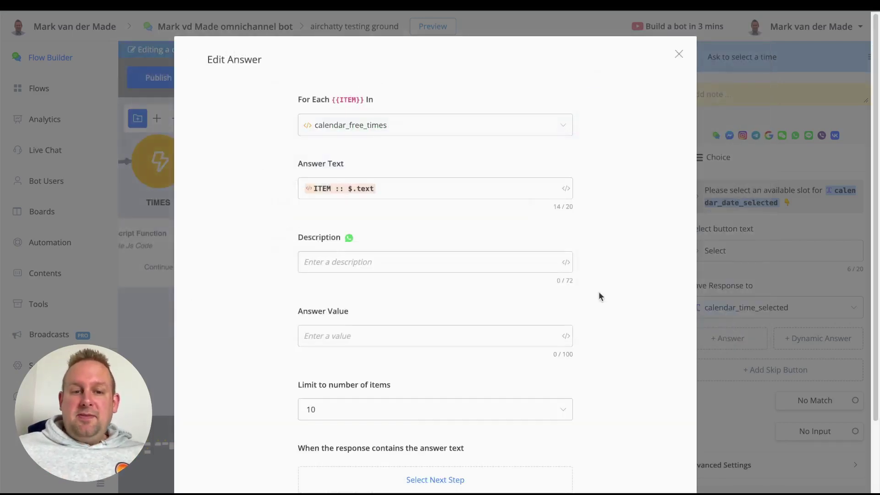
left_click(565, 336)
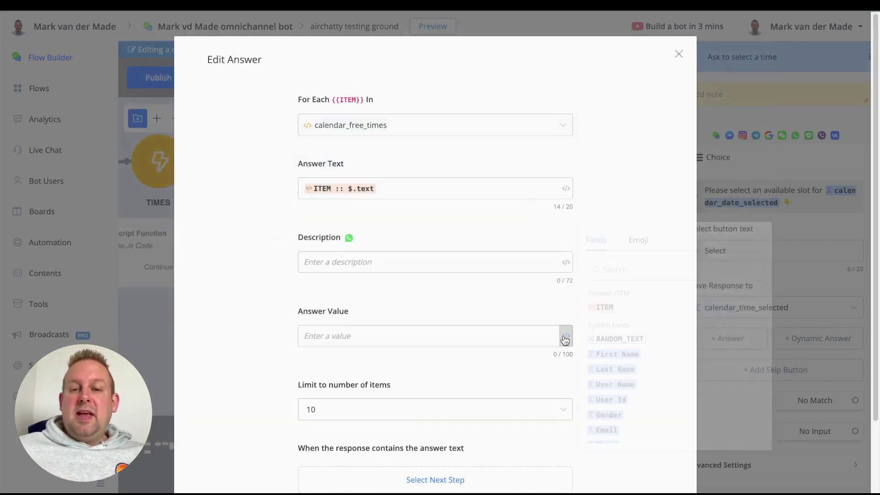
left_click(604, 307)
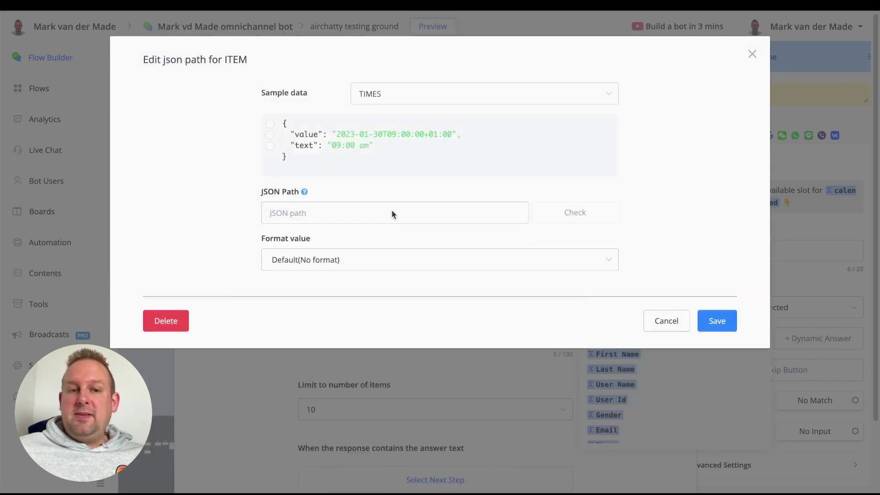
left_click(269, 135)
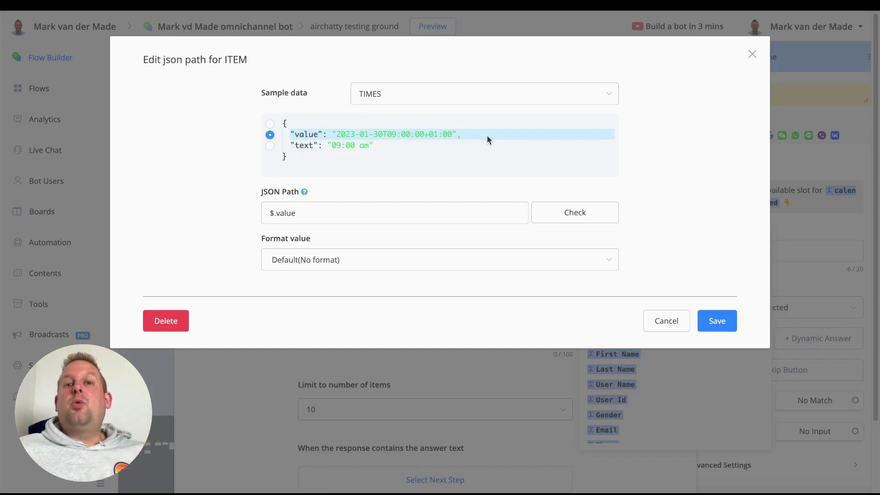
left_click(717, 321)
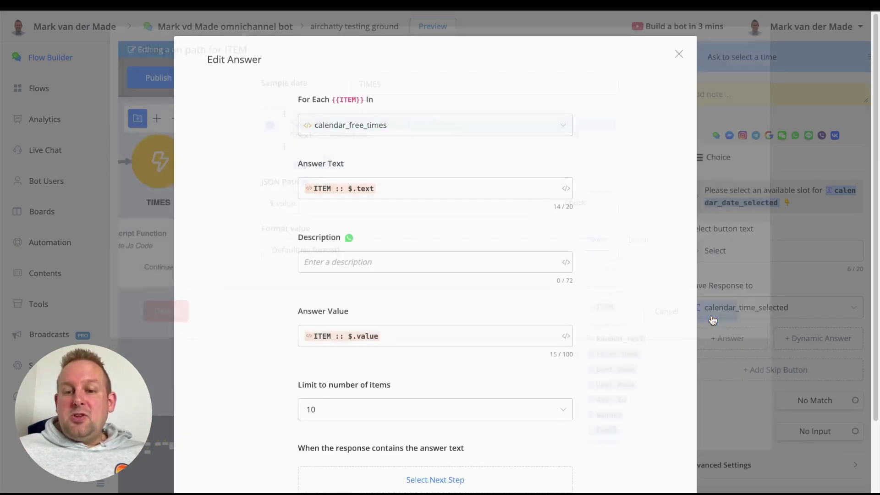
scroll(569, 247, "down", 2)
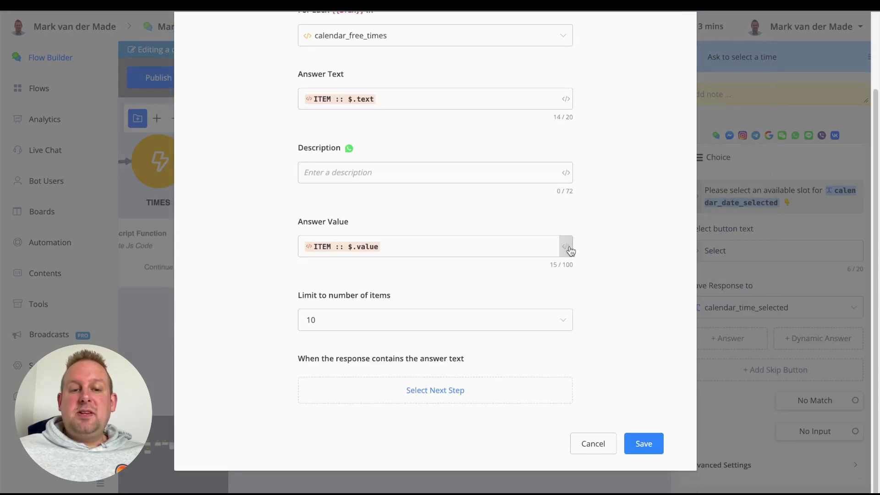
left_click(644, 444)
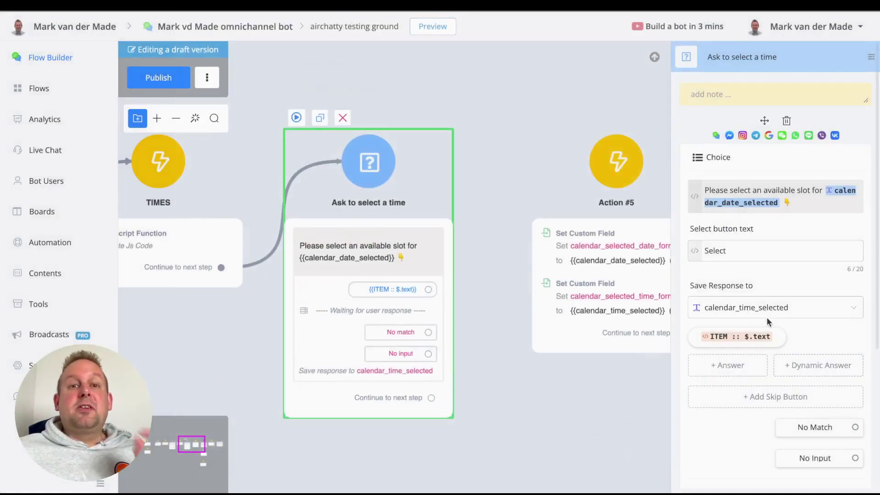
Connect the ITEM :: $.text time answer to Action #5, then pan down to Action #7.
left_click_drag(428, 289, 549, 296)
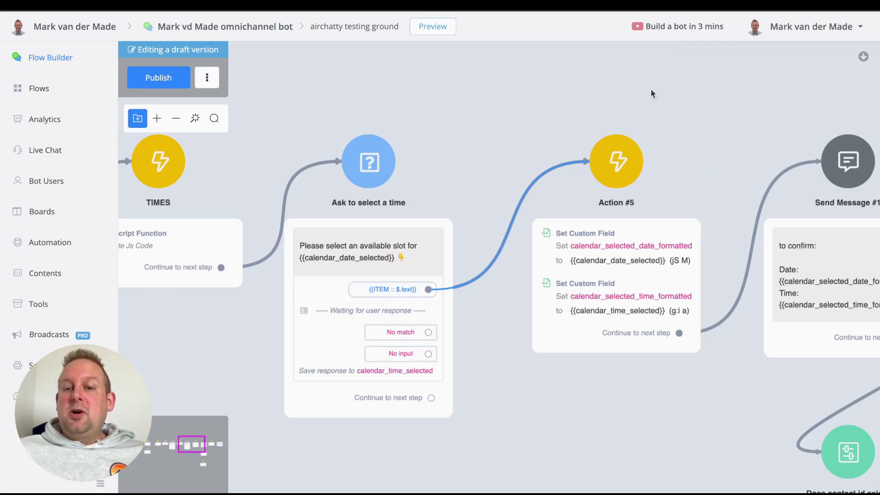
left_click_drag(691, 414, 363, 403)
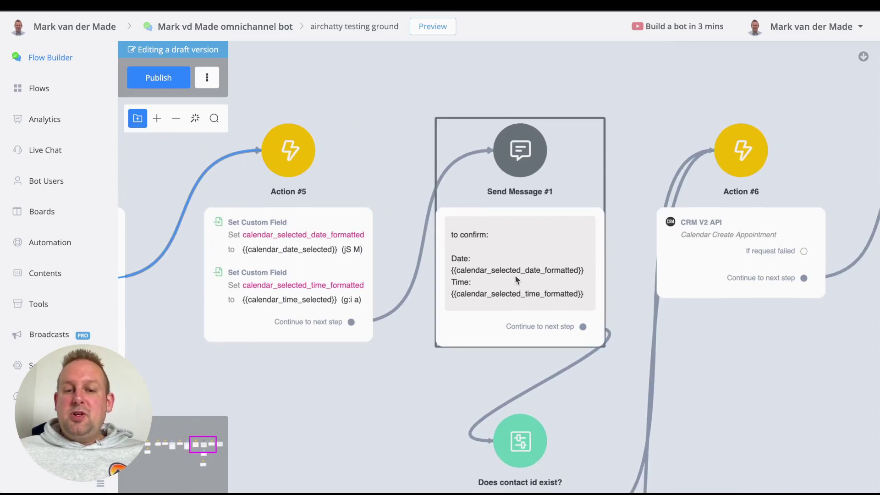
mouse_move(427, 243)
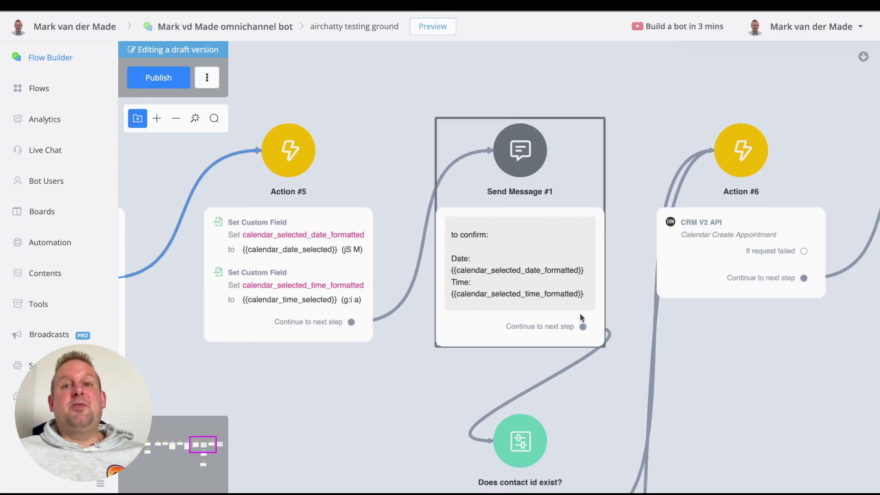
left_click_drag(412, 393, 296, 135)
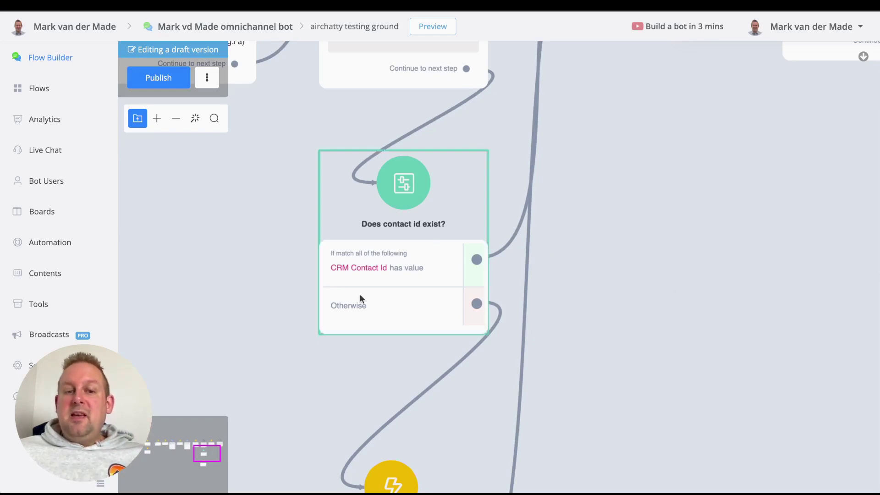
left_click_drag(304, 389, 290, 144)
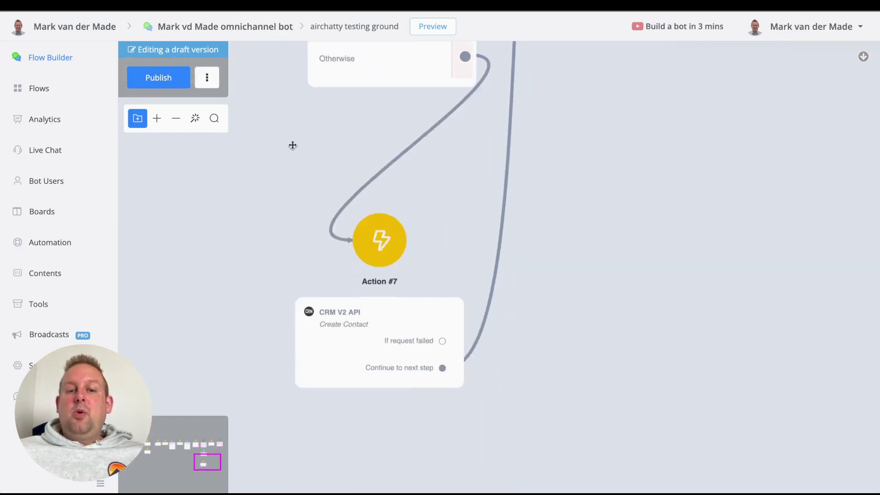
Review Action #7's Create Contact field mappings and its $.contact.id JSON path.
left_click(431, 321)
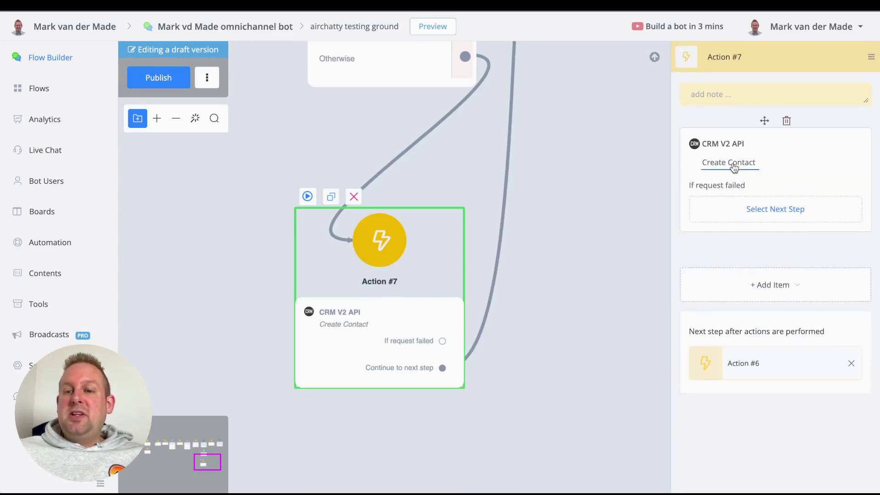
left_click(731, 163)
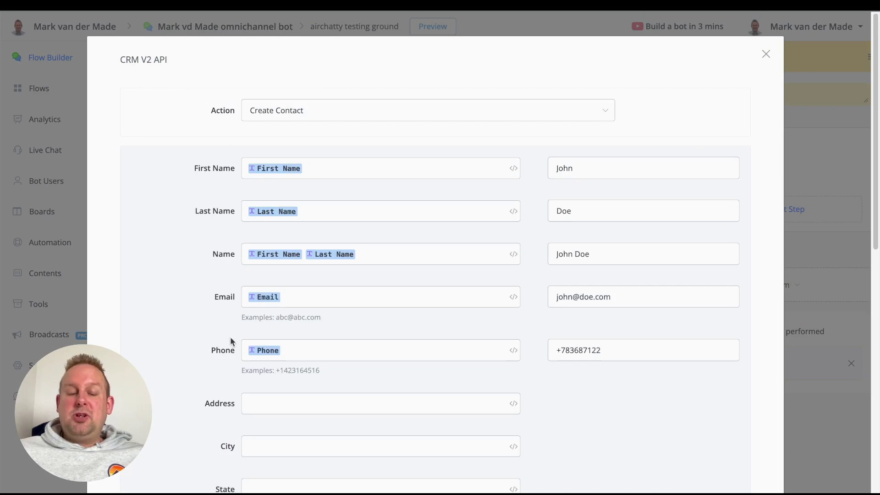
scroll(236, 350, "down", 8)
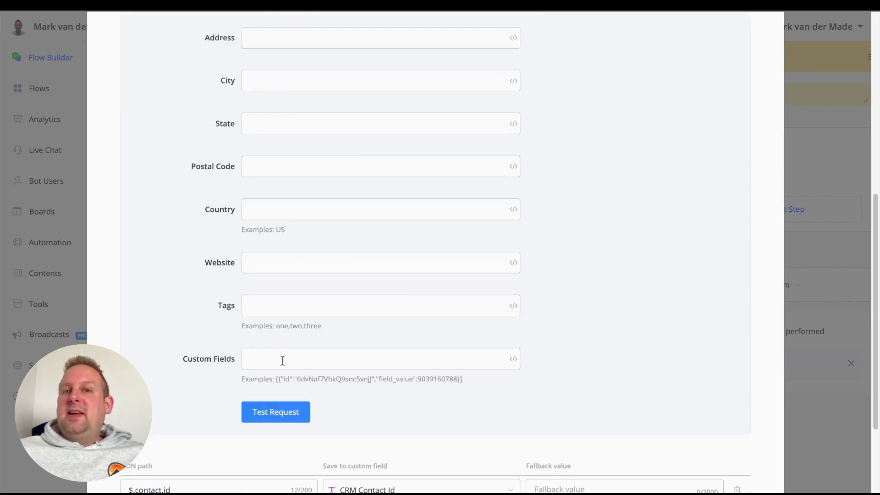
scroll(563, 329, "up", 5)
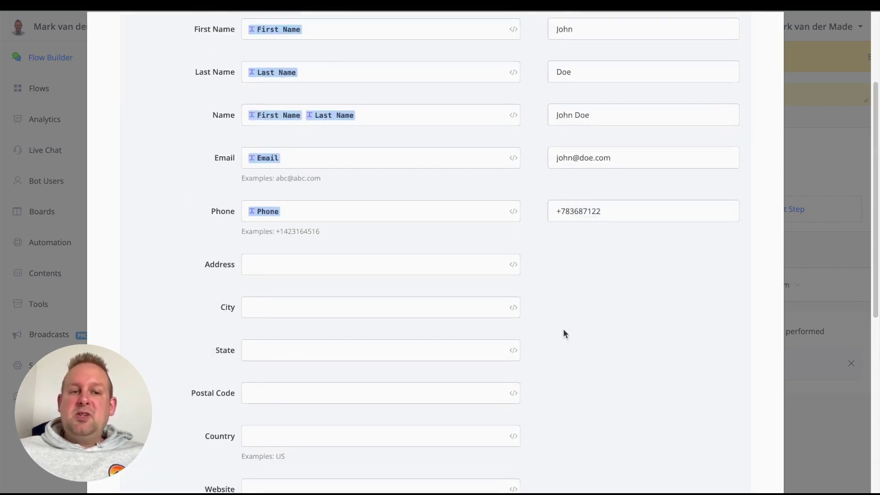
scroll(563, 328, "down", 8)
scroll(460, 142, "up", 5)
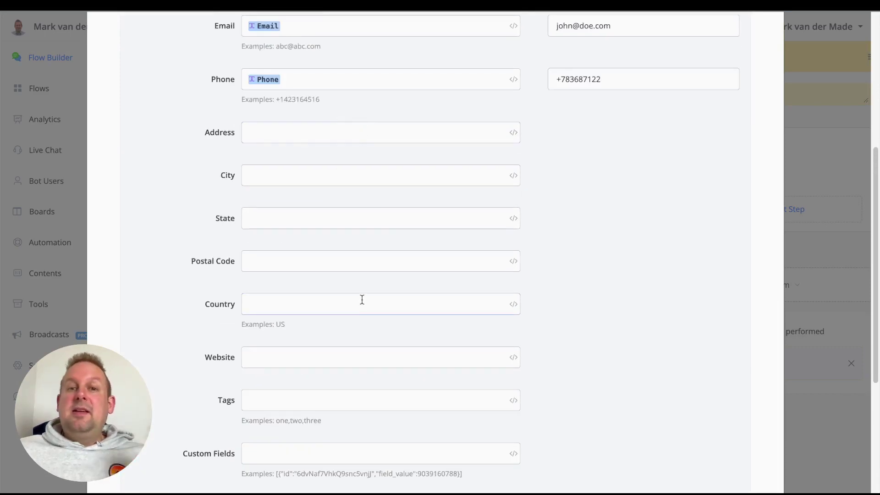
scroll(361, 296, "down", 5)
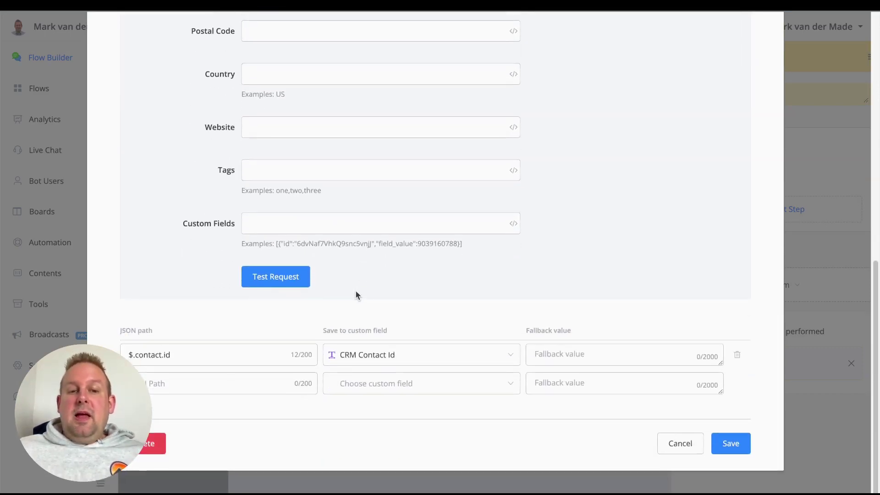
left_click(128, 356)
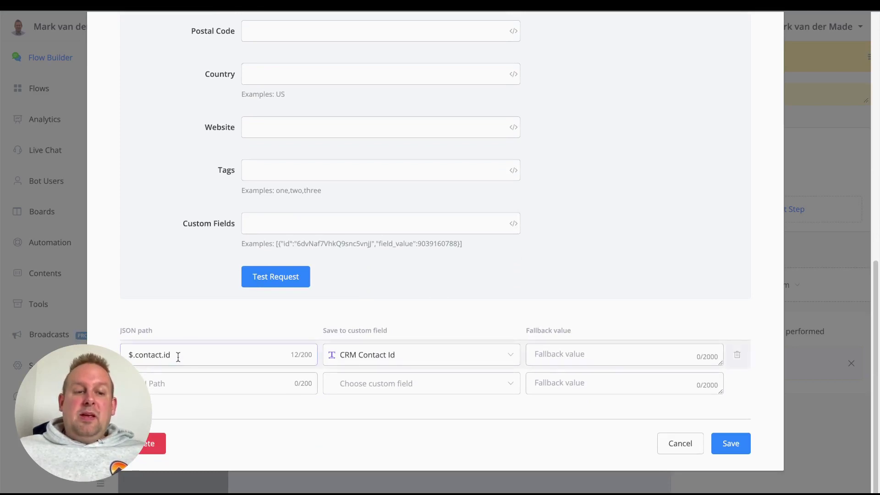
key("super+a")
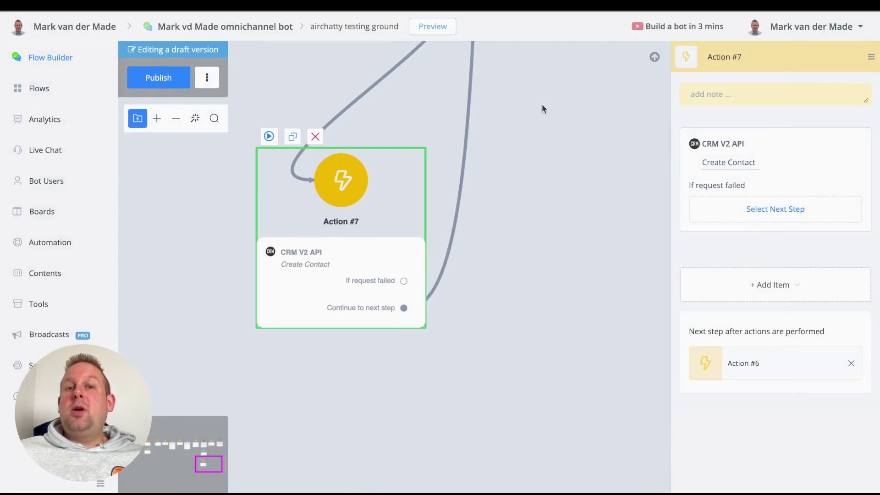
scroll(532, 109, "down", 5)
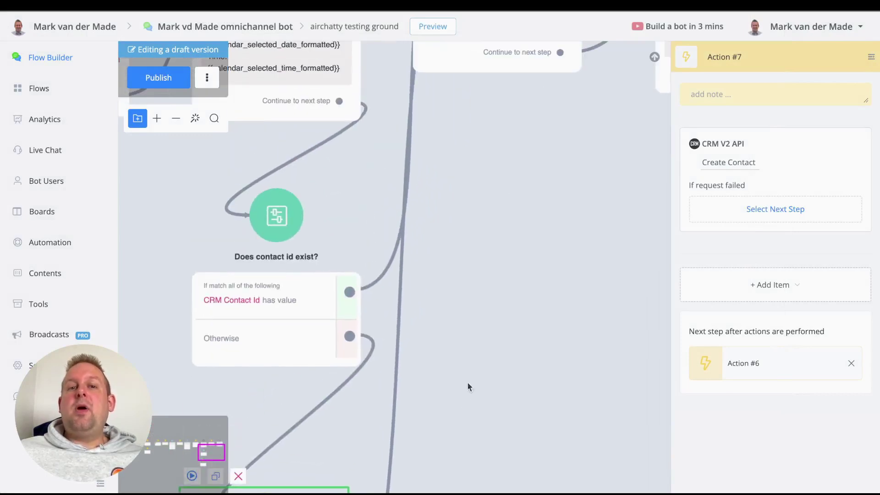
Inspect Action #6's appointment fields: Start Time calendar_time_selected, Title 'Test Event', address google meet.
left_click_drag(477, 125, 397, 322)
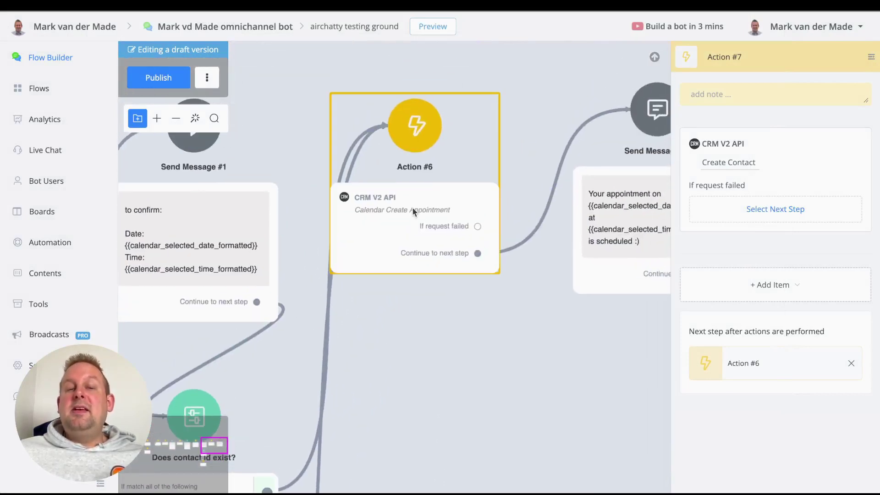
left_click(390, 237)
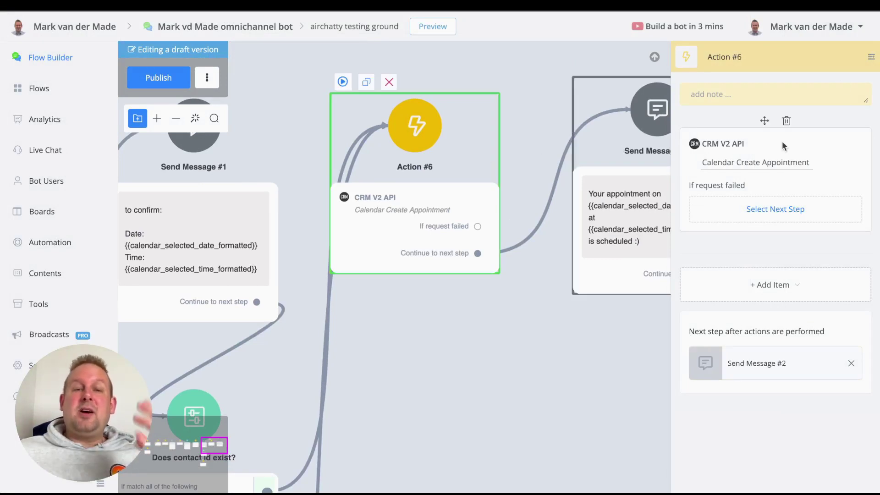
left_click(763, 178)
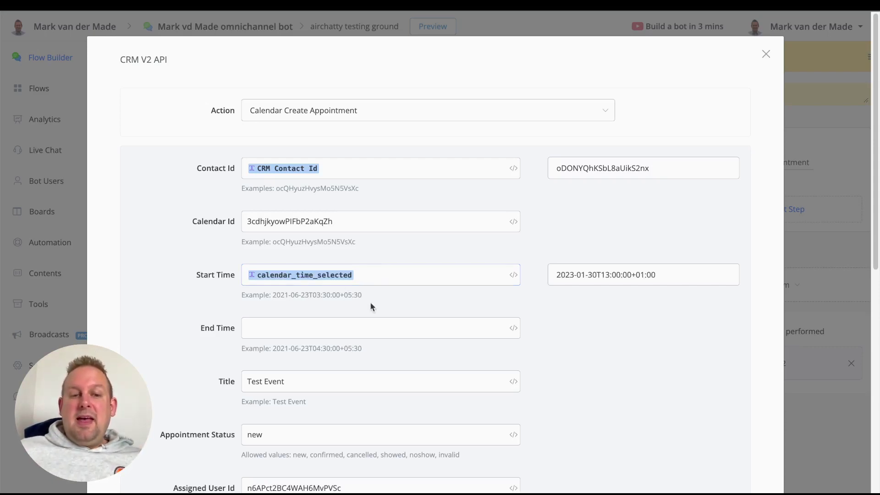
scroll(384, 319, "down", 1)
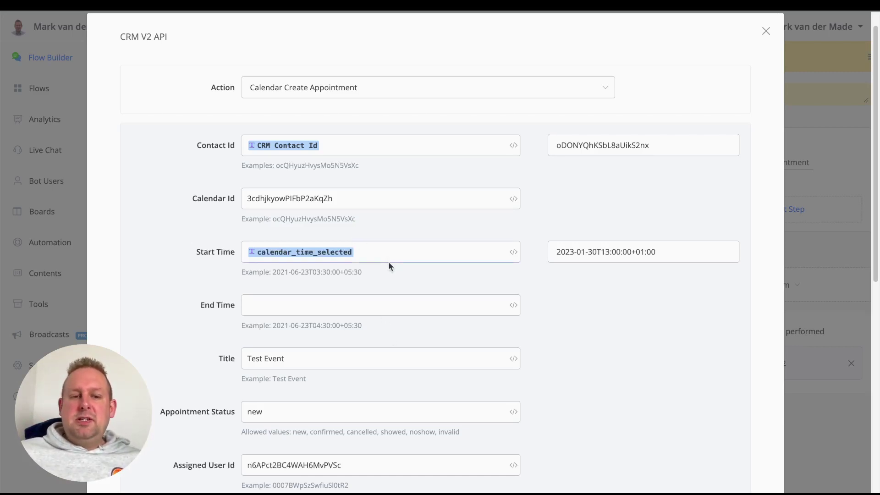
left_click(253, 308)
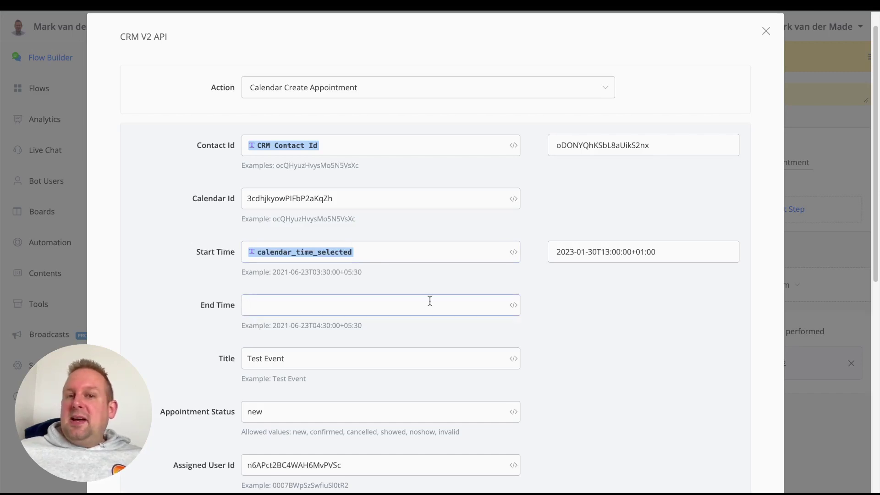
scroll(412, 279, "down", 2)
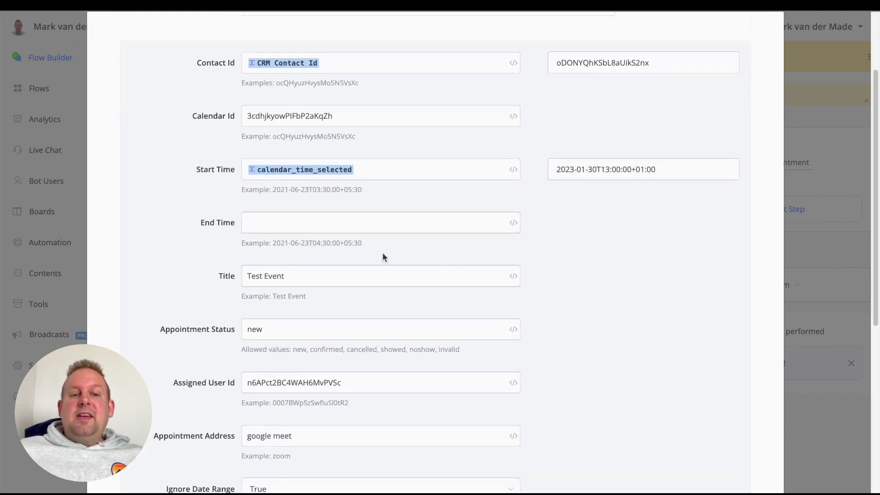
left_click(276, 277)
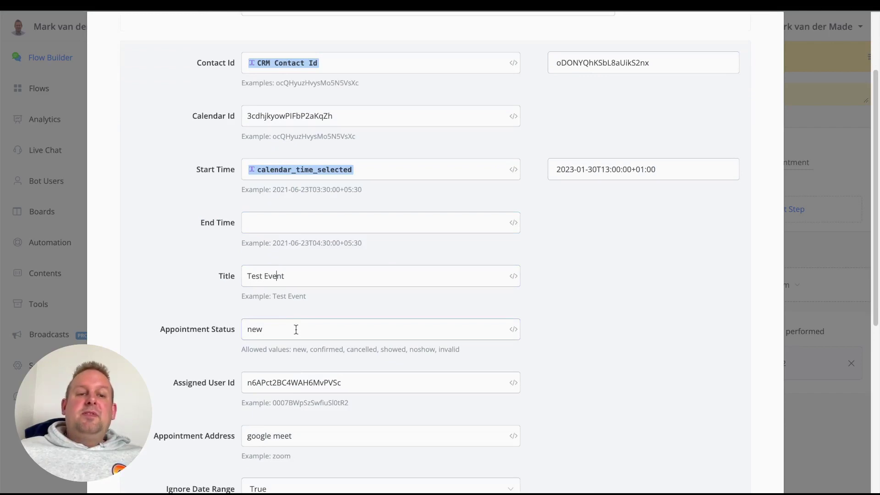
scroll(352, 316, "down", 2)
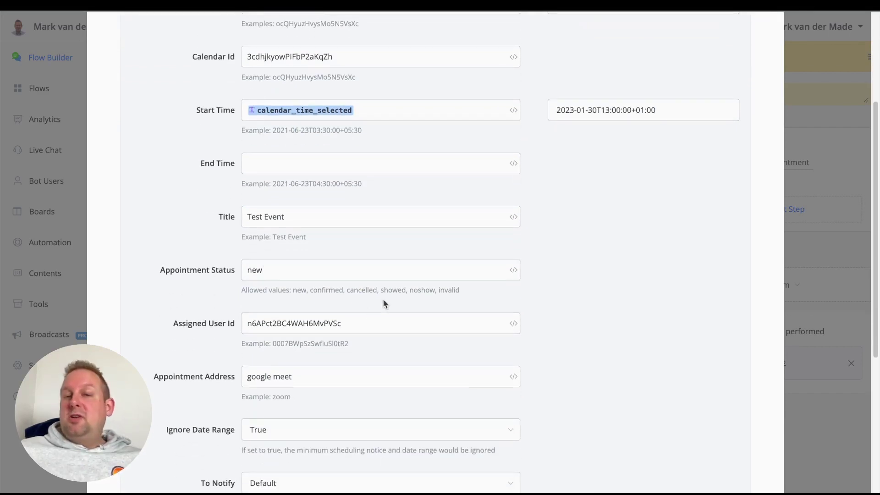
scroll(384, 300, "down", 2)
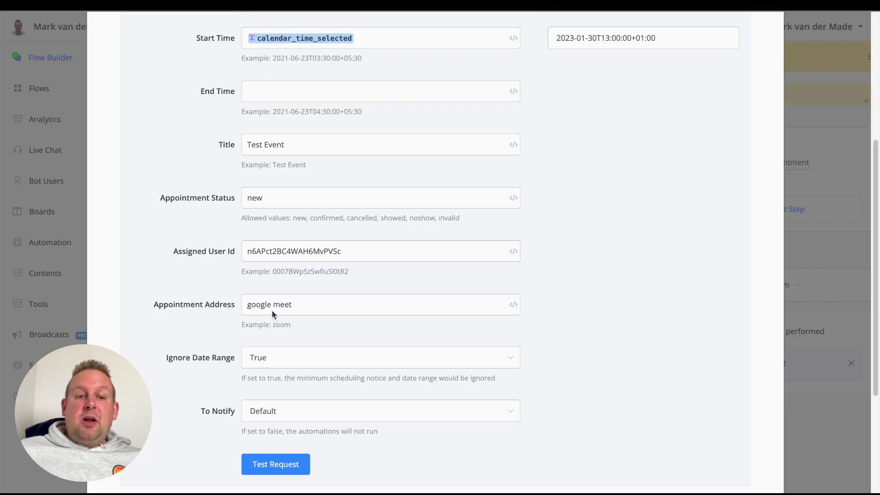
left_click(324, 304)
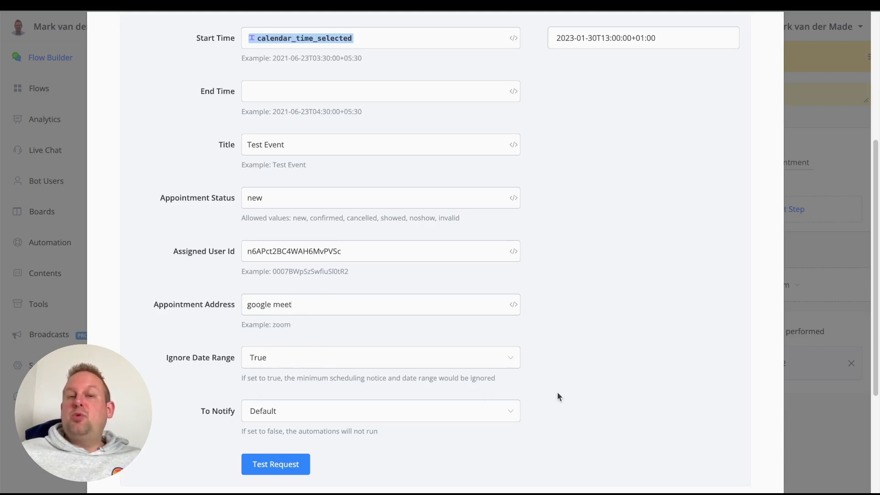
Leave Ignore Date Range at True, cancel the request settings, and pan to Send Message #2.
left_click(487, 363)
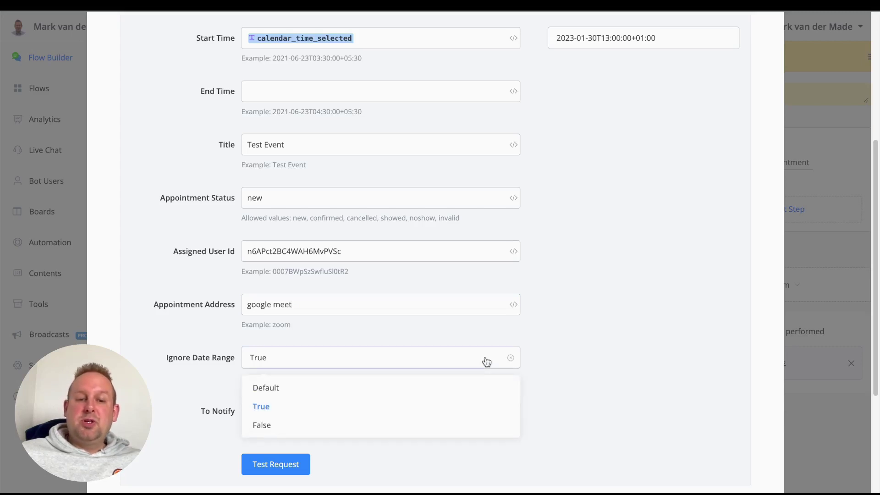
left_click(381, 360)
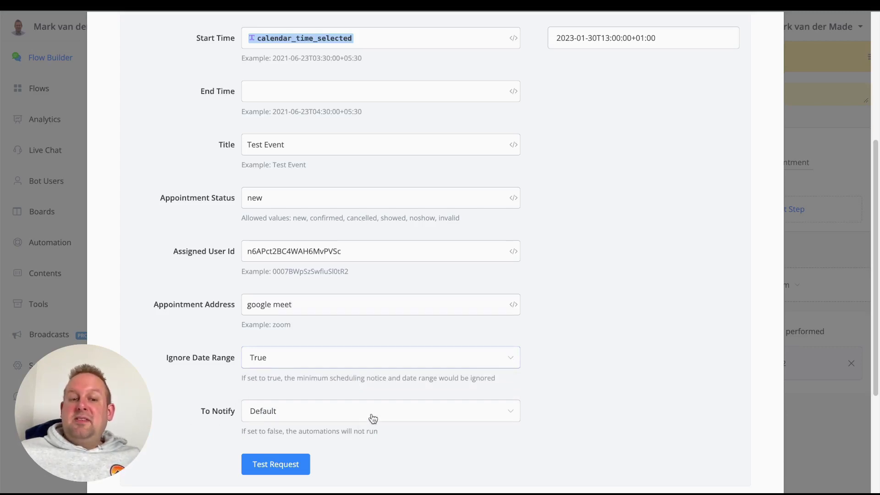
scroll(372, 418, "down", 4)
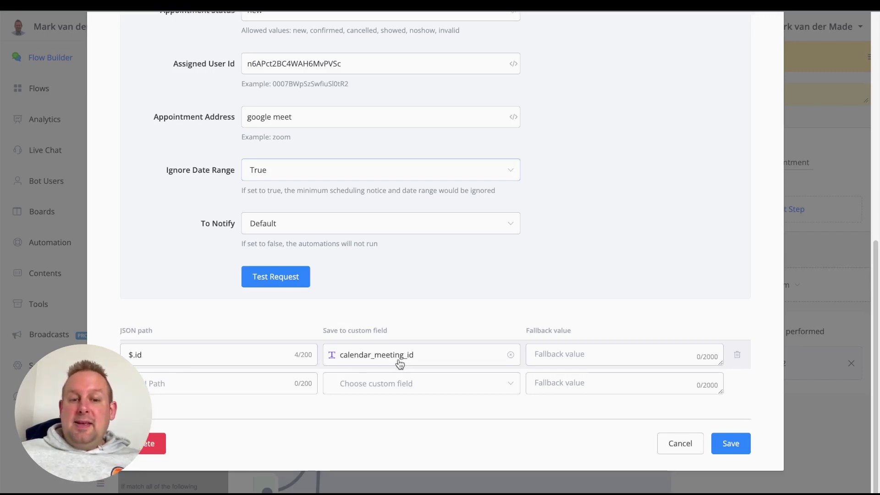
left_click(725, 444)
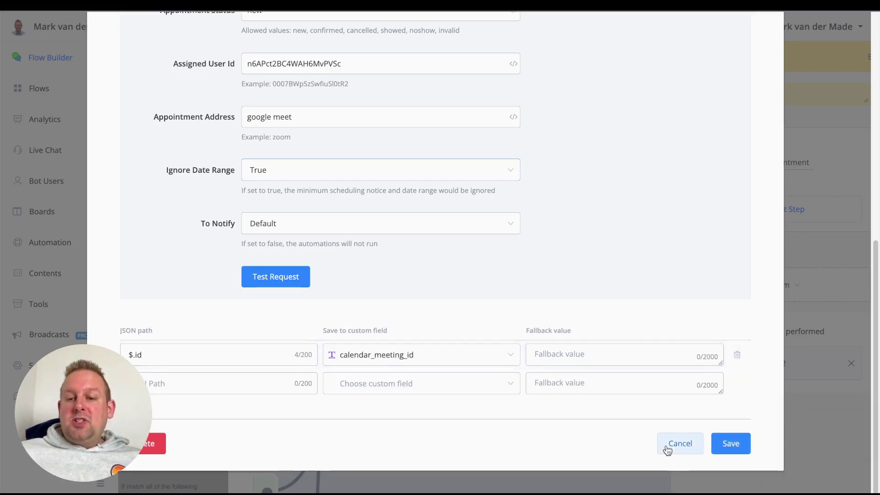
left_click(668, 447)
left_click_drag(579, 413, 300, 397)
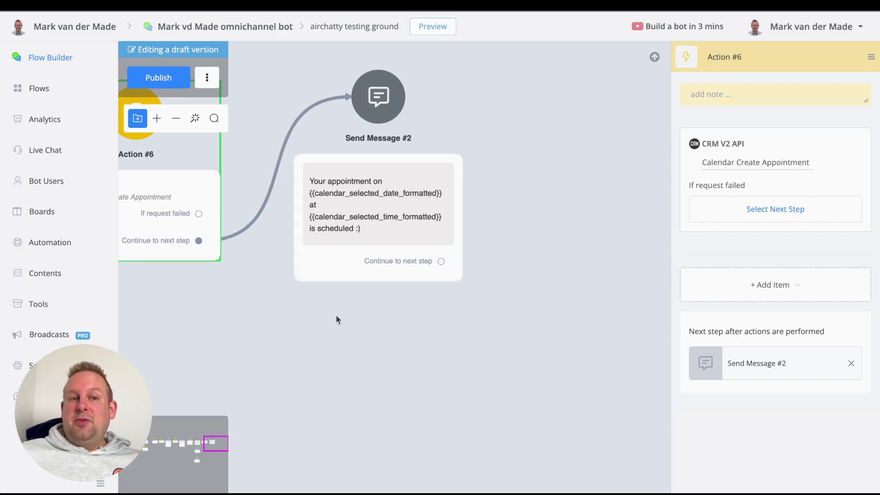
Publish the flow and zoom out to the start of the flow.
left_click(178, 84)
left_click_drag(289, 265, 611, 230)
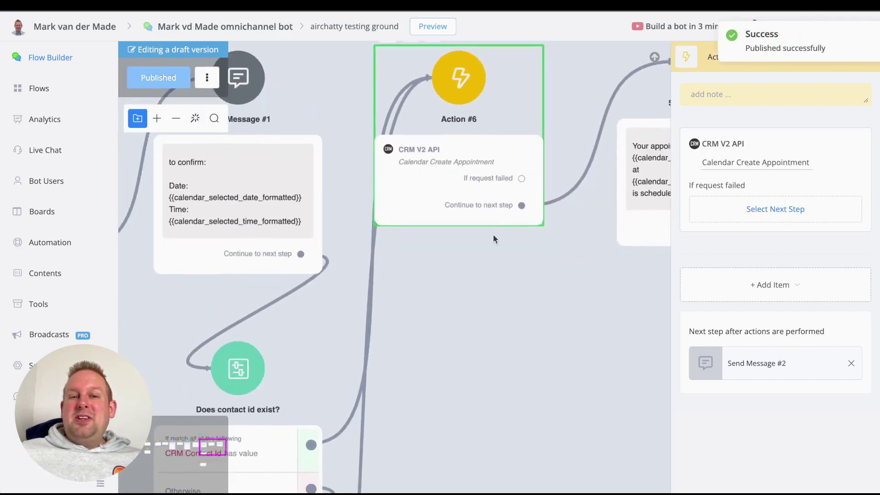
scroll(488, 235, "down", 5)
left_click_drag(323, 306, 487, 309)
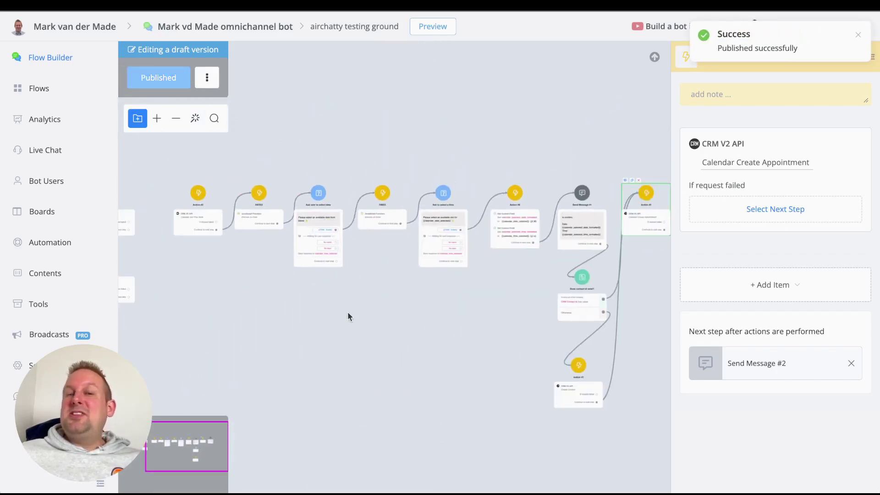
left_click_drag(348, 313, 475, 325)
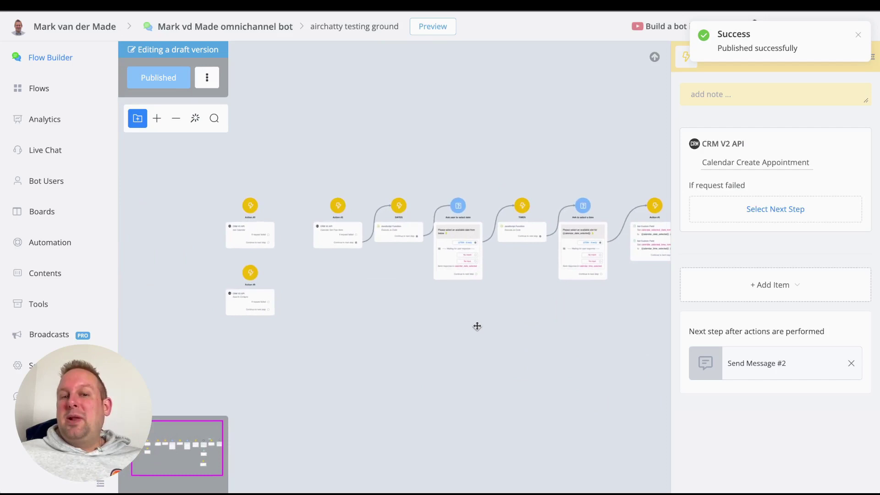
Preview Action #2 on the Web channel in a popup, resized for viewing.
left_click(328, 223)
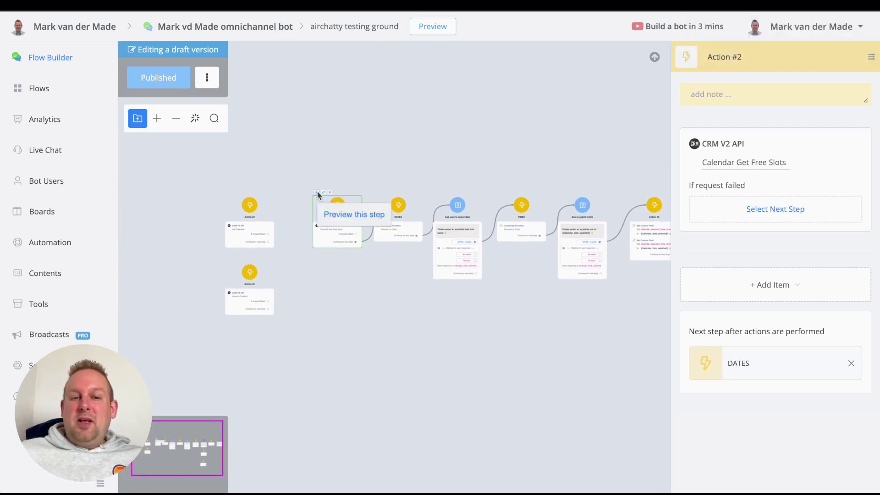
left_click(316, 192)
left_click(493, 123)
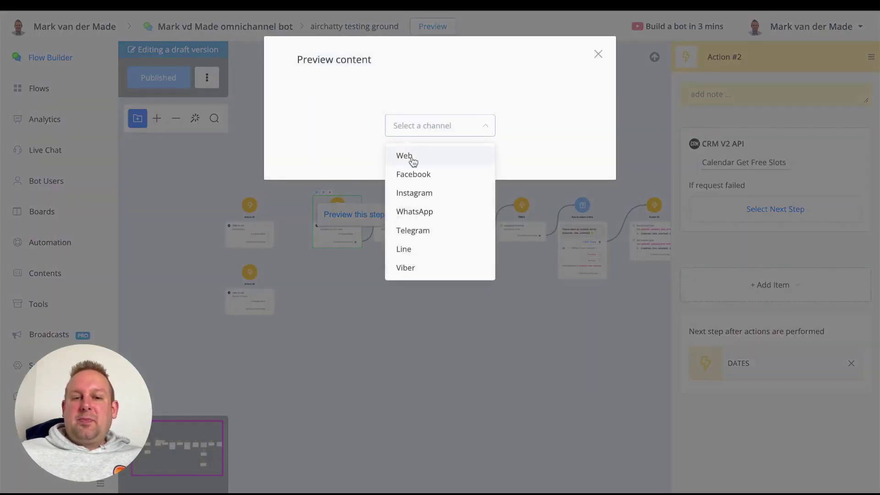
left_click(411, 158)
left_click(465, 156)
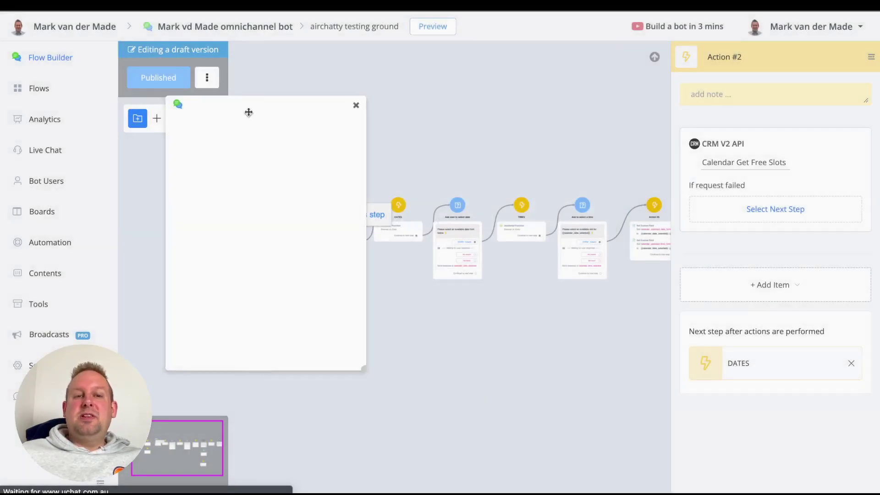
left_click_drag(247, 112, 267, 61)
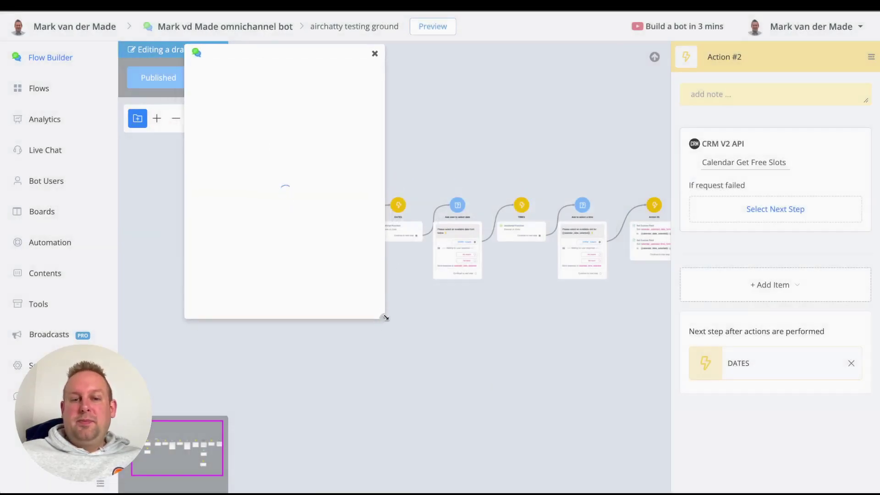
left_click_drag(384, 317, 624, 434)
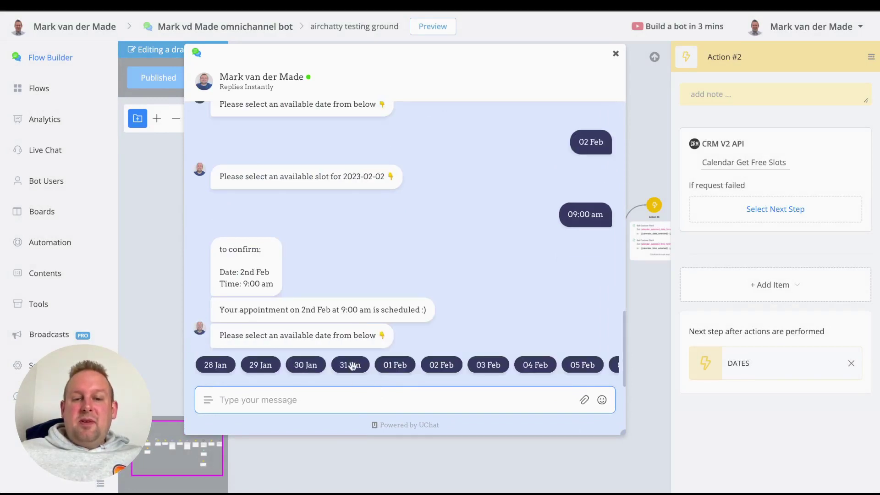
left_click_drag(500, 365, 408, 379)
Scroll the CRM's 22–28 Jan weekly calendar to inspect existing appointments.
scroll(409, 375, "right", 2)
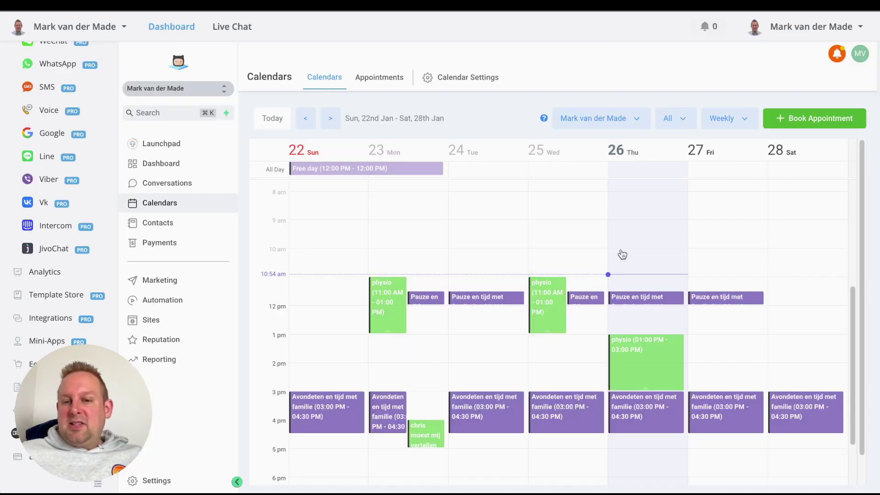
scroll(622, 256, "up", 1)
scroll(622, 255, "up", 1)
scroll(622, 255, "down", 2)
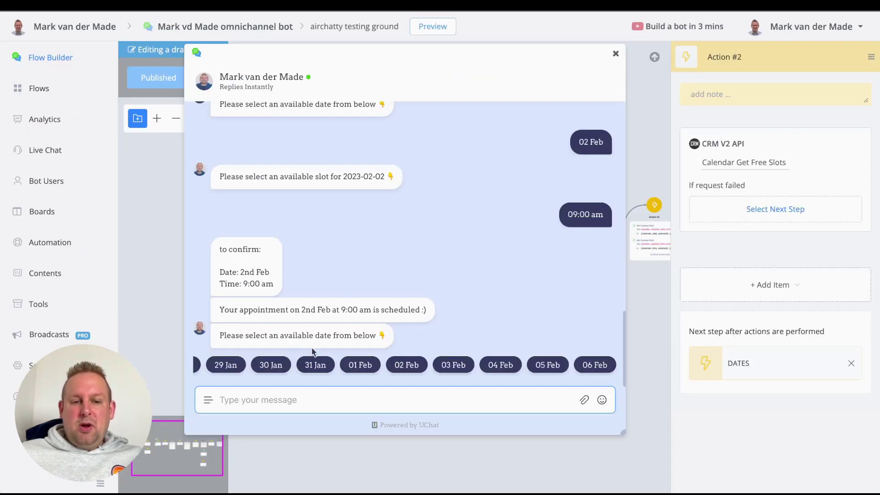
In the chat preview, choose 28 Jan as the date and 10:00 am as the time.
scroll(274, 366, "left", 2)
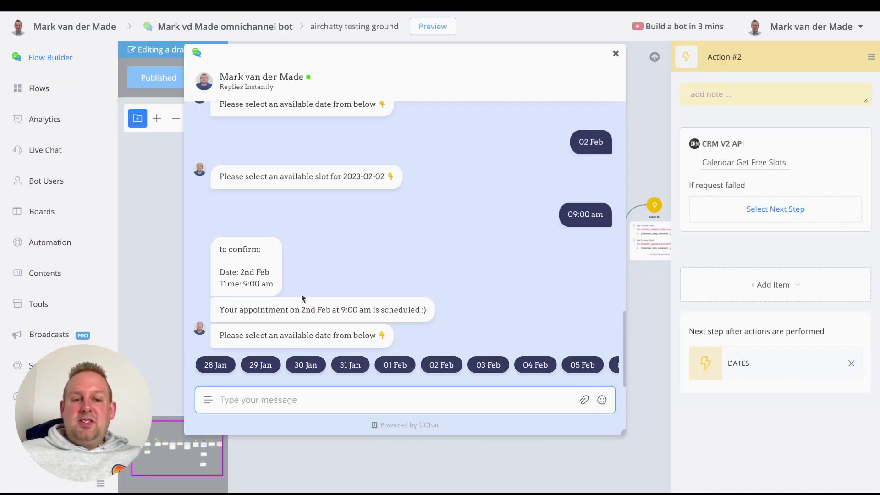
left_click(203, 369)
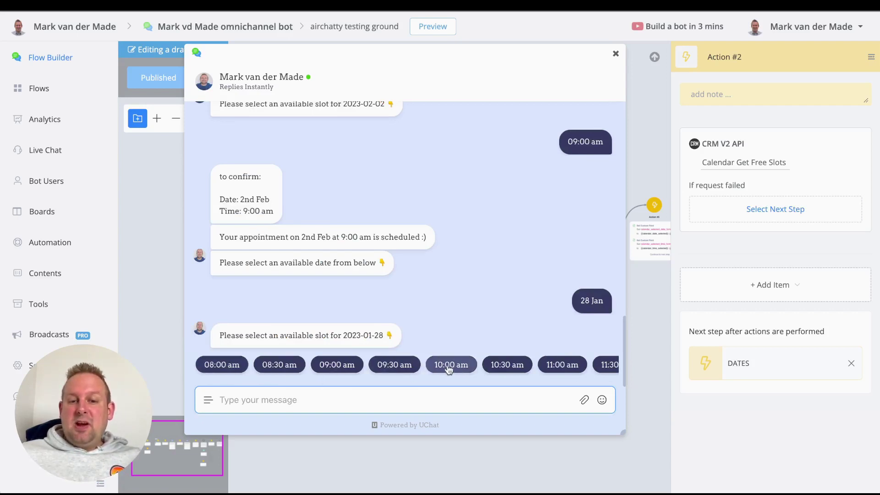
left_click_drag(449, 369, 347, 370)
left_click(347, 369)
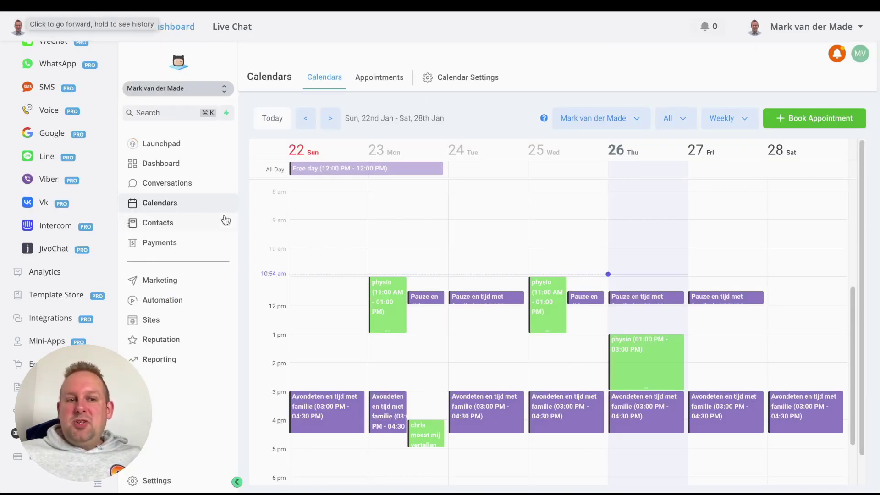
Reload the CRM Calendars page via Conversations and find the Test Event on Sat 28.
left_click(176, 185)
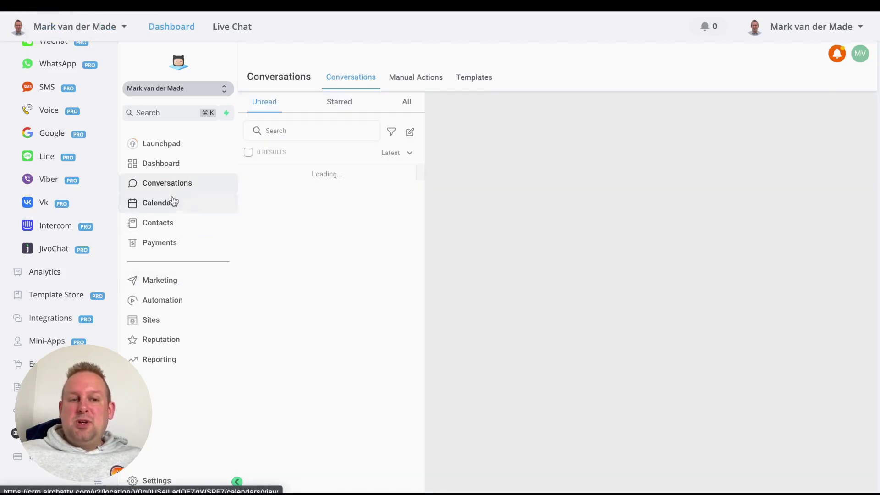
left_click(173, 203)
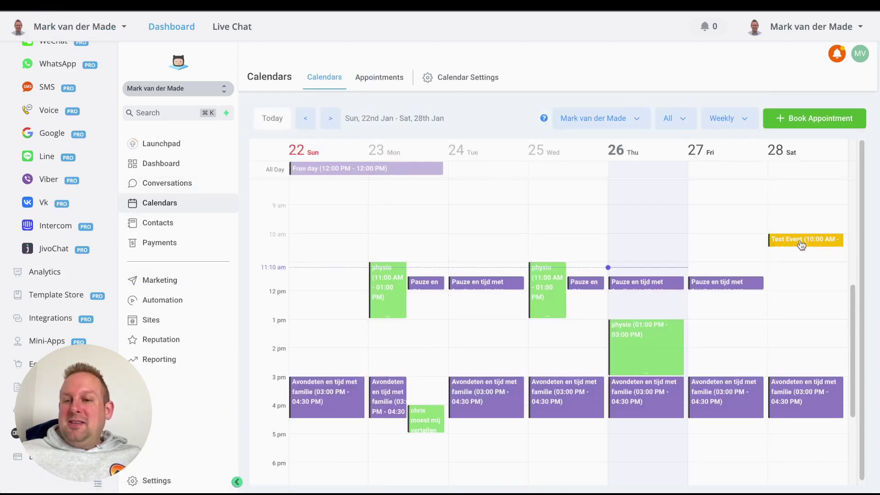
left_click(782, 269)
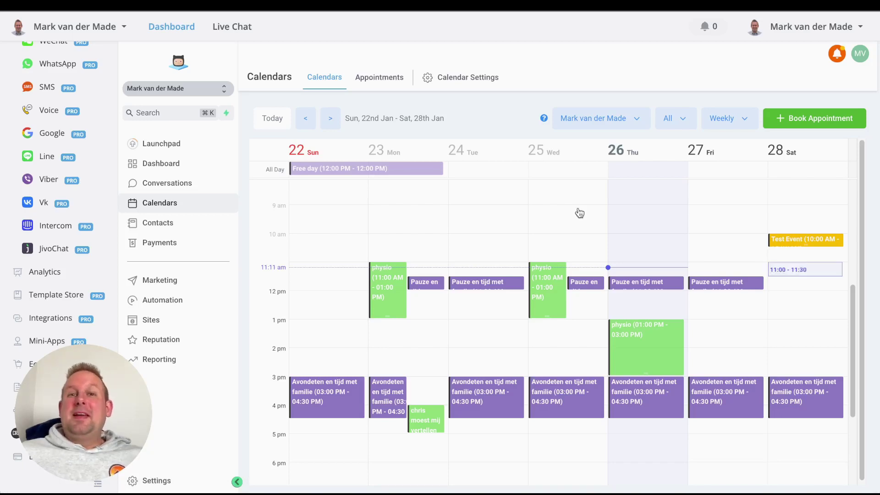